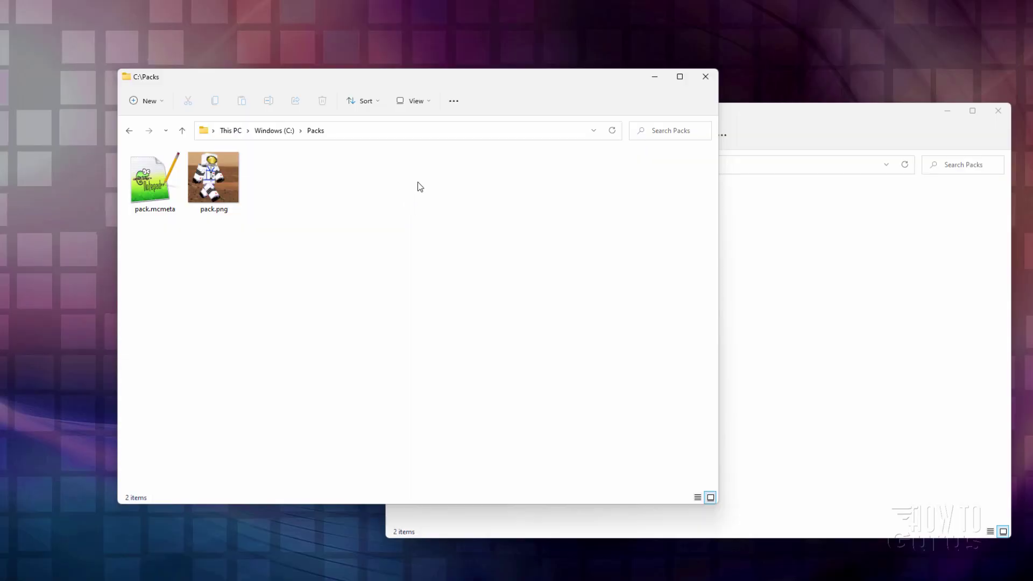
Go to the %appdata% folder in the File Explorer window showing C:\Packs.
{"action": "mouse_move", "coordinate": [429, 81]}
{"action": "left_mouse_down"}
{"action": "mouse_move", "coordinate": [469, 88]}
{"action": "mouse_move", "coordinate": [443, 91]}
{"action": "left_mouse_up"}
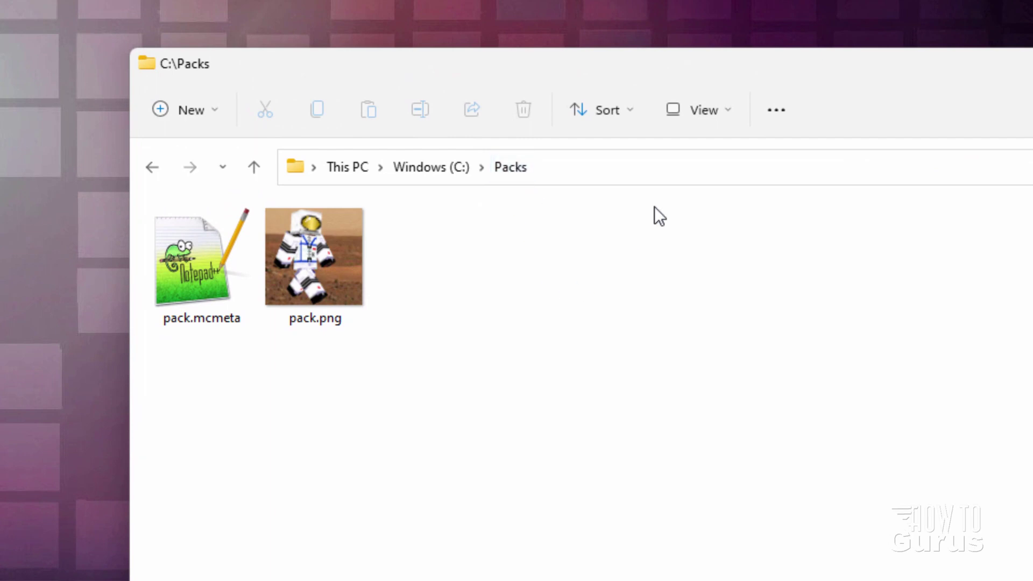
{"action": "left_click", "coordinate": [622, 174]}
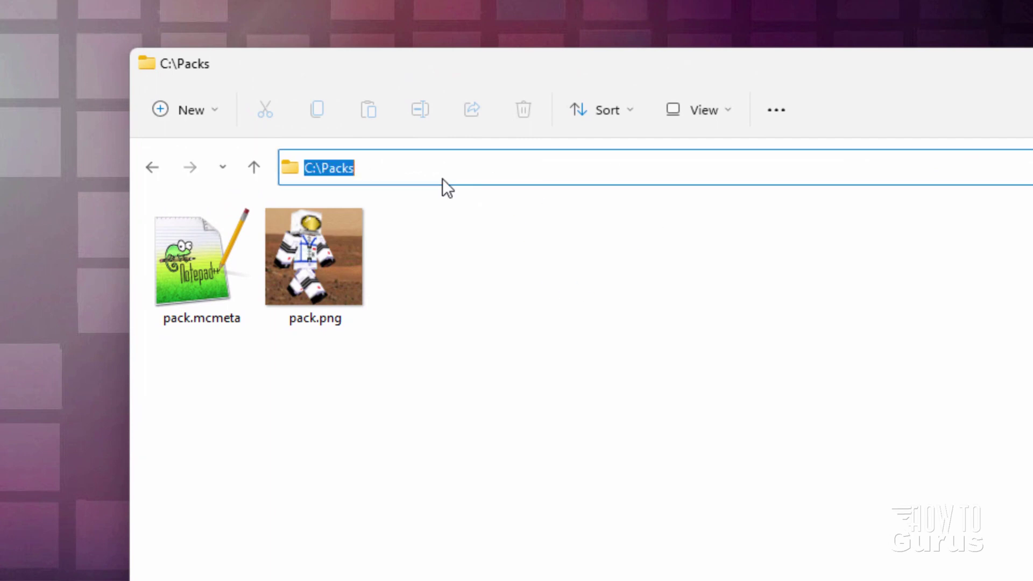
{"action": "type", "text": "%app"}
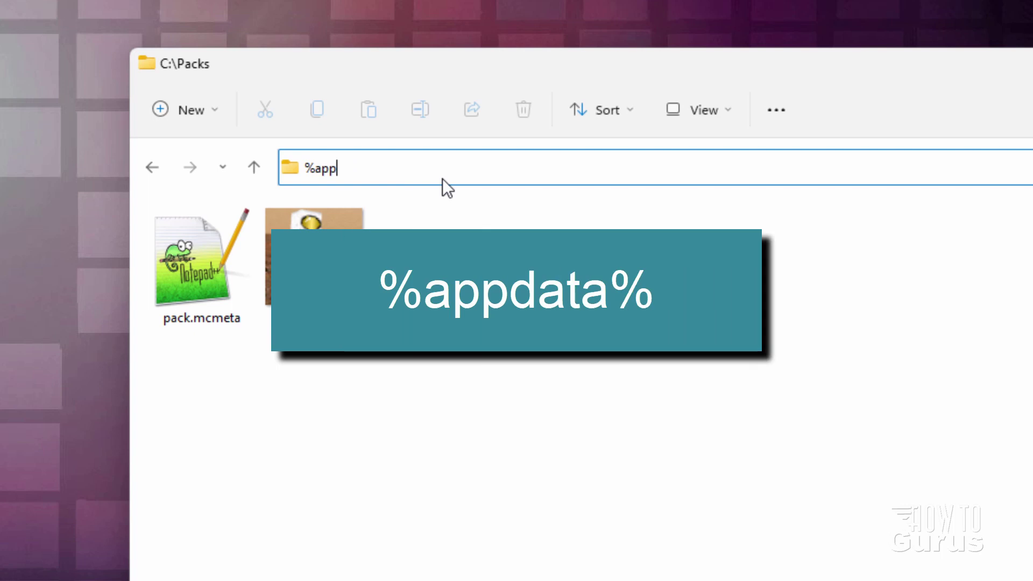
{"action": "type", "text": "data%"}
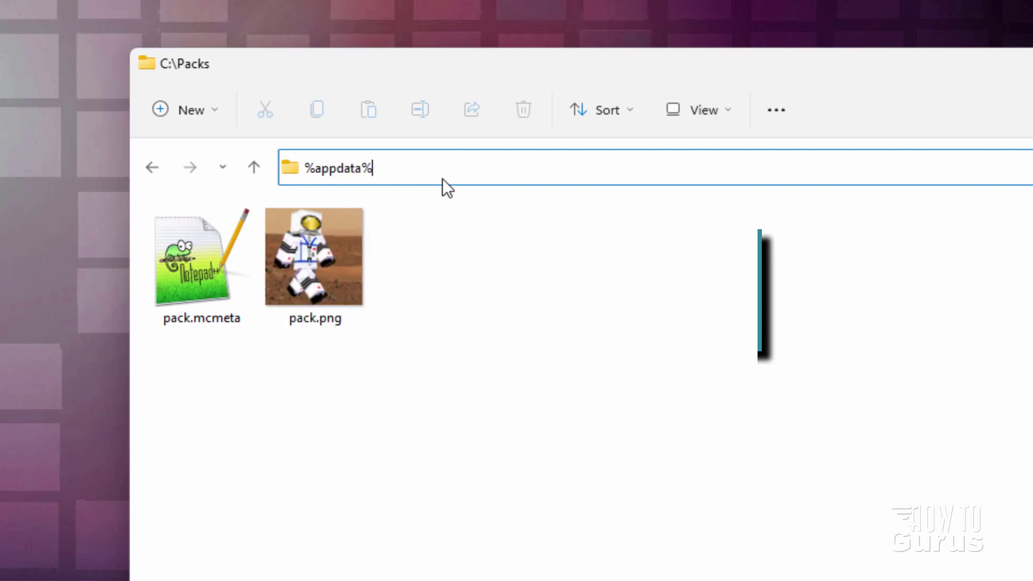
{"action": "key", "text": "Return"}
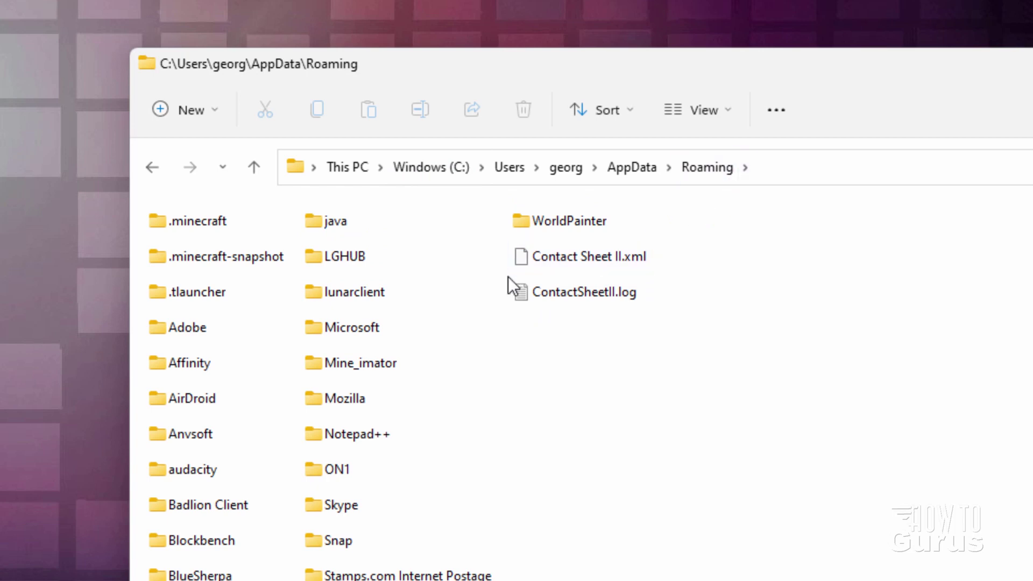
Open the indexes folder inside .minecraft\assets.
{"action": "double_click", "coordinate": [208, 225]}
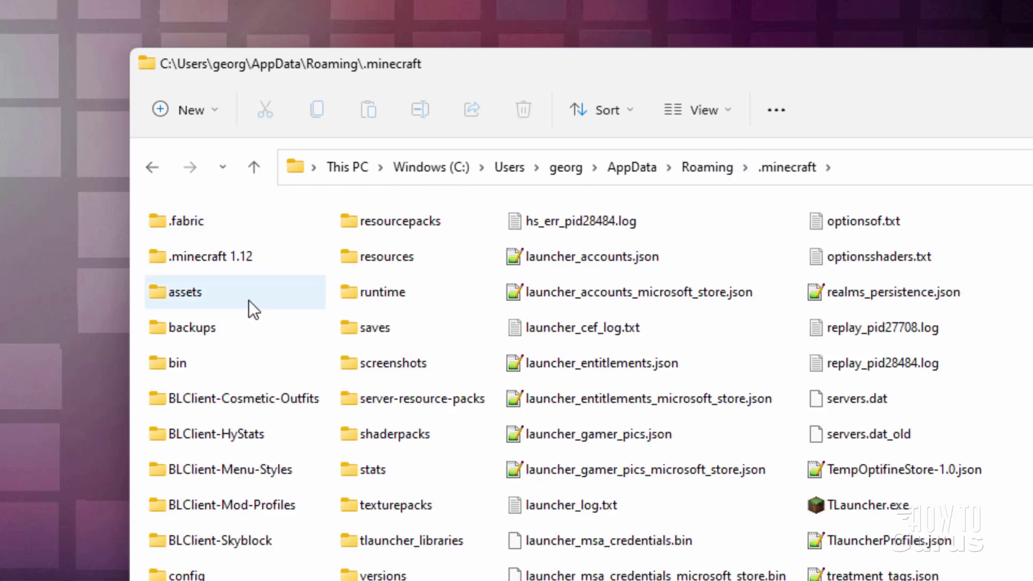
{"action": "double_click", "coordinate": [172, 292]}
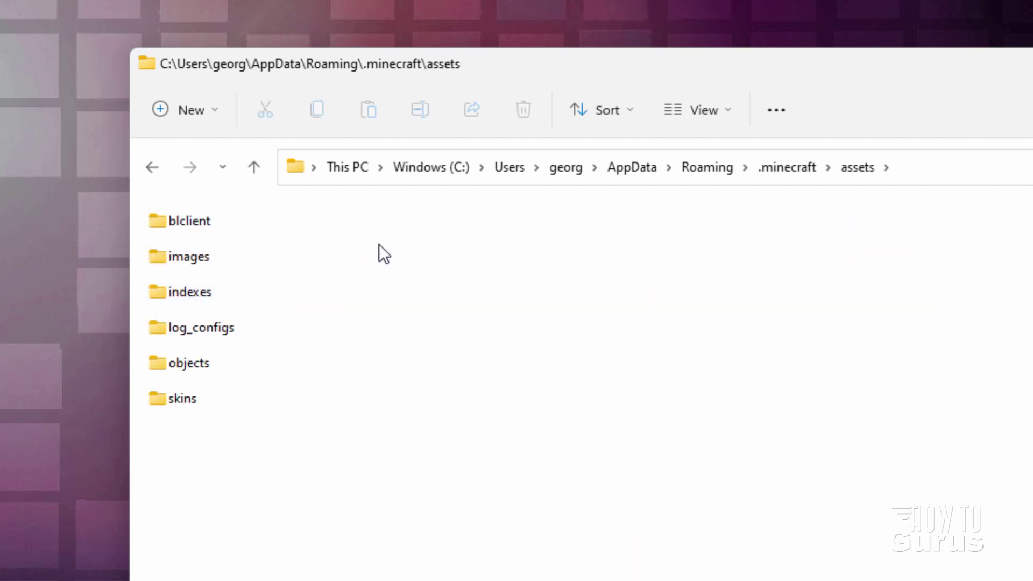
{"action": "double_click", "coordinate": [184, 291]}
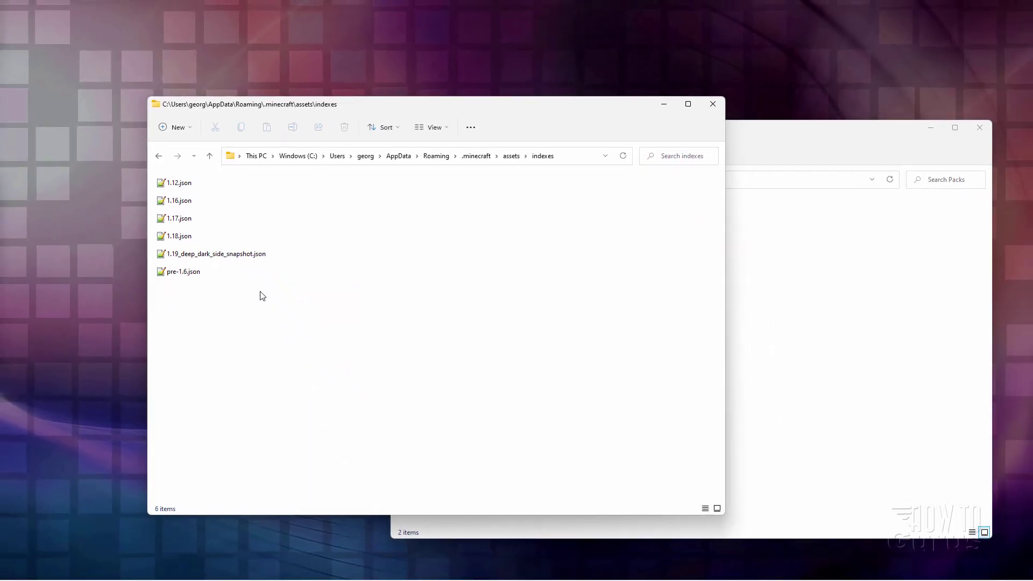
Bring the Packs folder window forward to view its two files, and return to the indexes window.
{"action": "left_click_drag", "start_coordinate": [876, 141], "coordinate": [909, 162]}
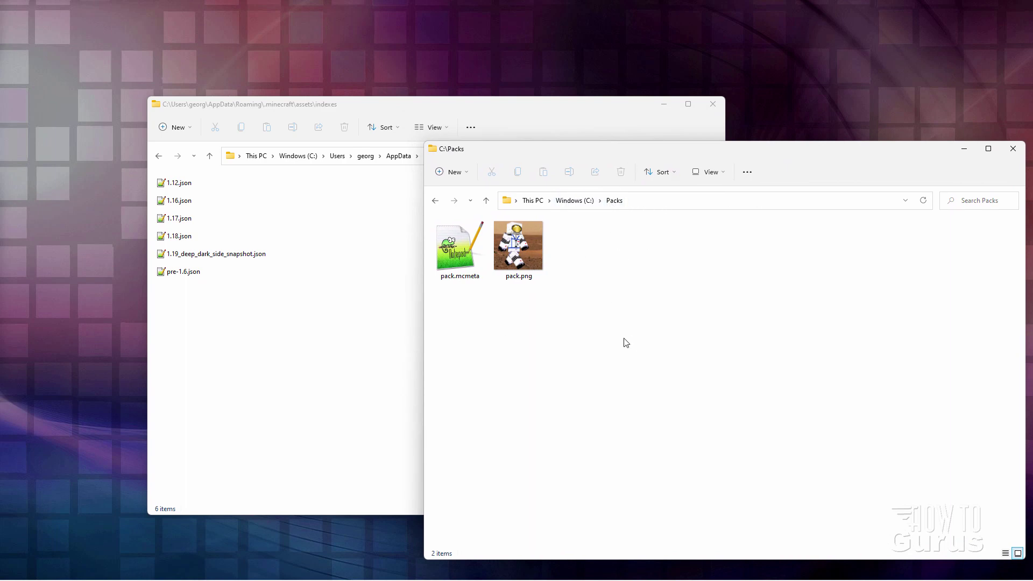
{"action": "left_click_drag", "start_coordinate": [598, 153], "coordinate": [605, 151]}
{"action": "left_click", "coordinate": [487, 131]}
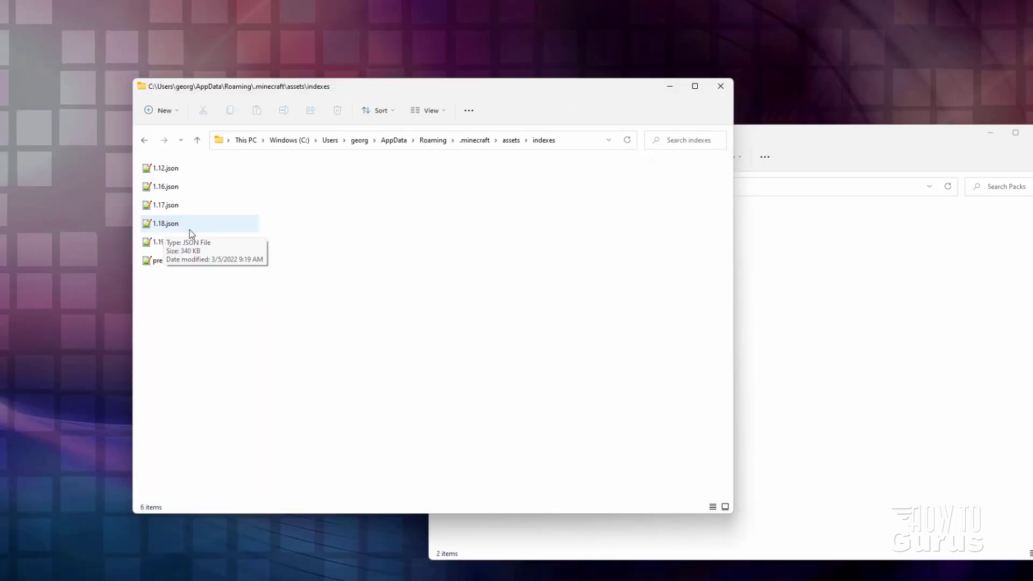
Open 1.18.json from the indexes folder in Notepad++ and skim through its language and sound entries.
{"action": "double_click", "coordinate": [150, 224]}
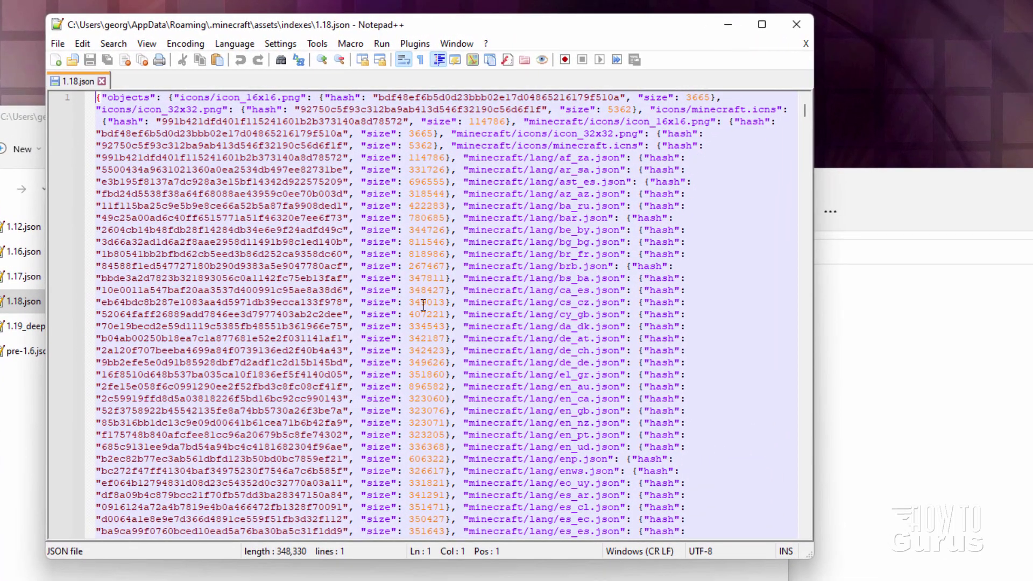
{"action": "scroll", "coordinate": [521, 334], "scroll_direction": "down", "scroll_amount": 20}
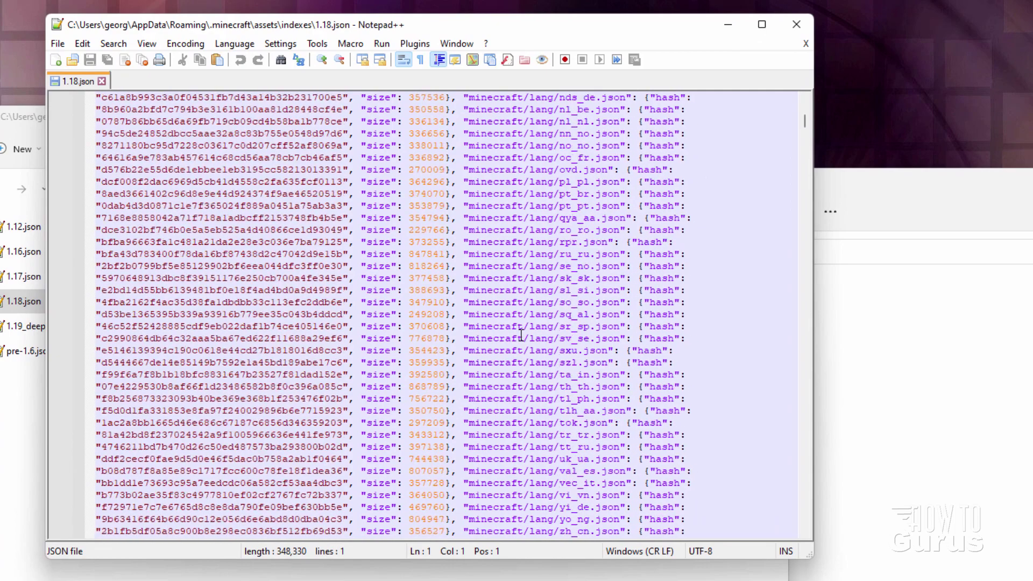
{"action": "scroll", "coordinate": [550, 217], "scroll_direction": "down", "scroll_amount": 20}
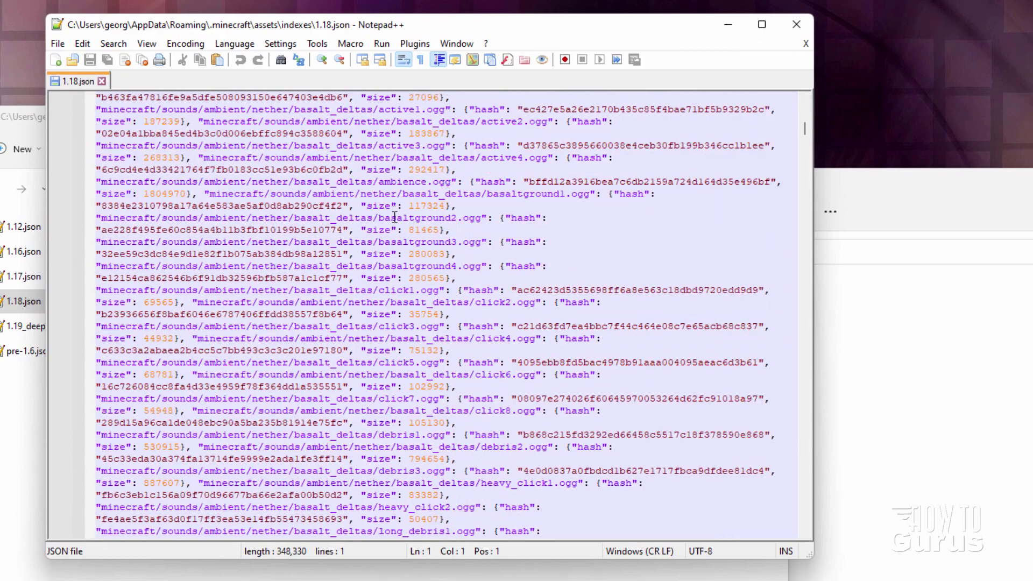
{"action": "scroll", "coordinate": [385, 264], "scroll_direction": "up", "scroll_amount": 20}
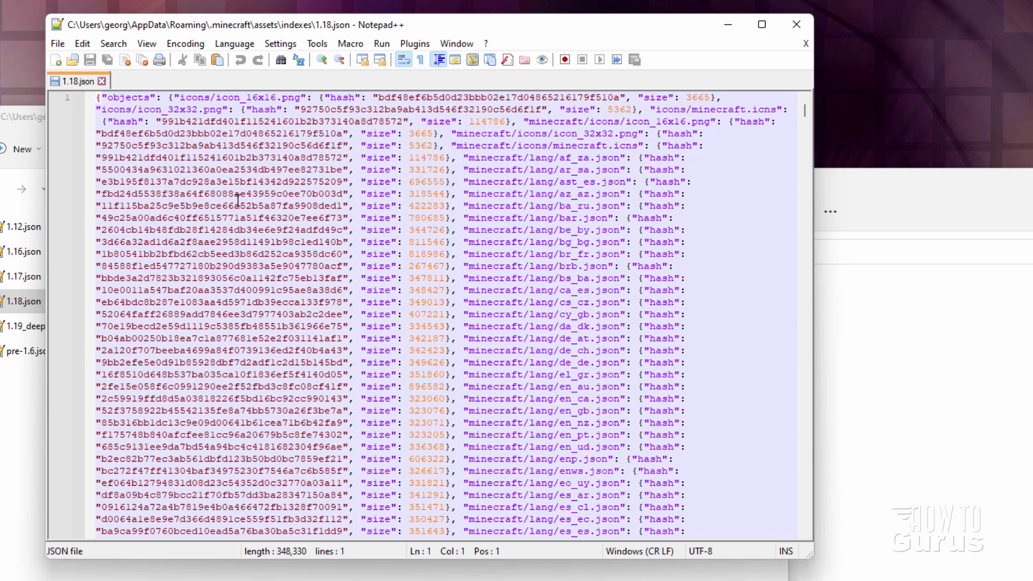
Search 1.18.json for "explode" and close the Find dialog at the first match.
{"action": "left_click", "coordinate": [119, 45]}
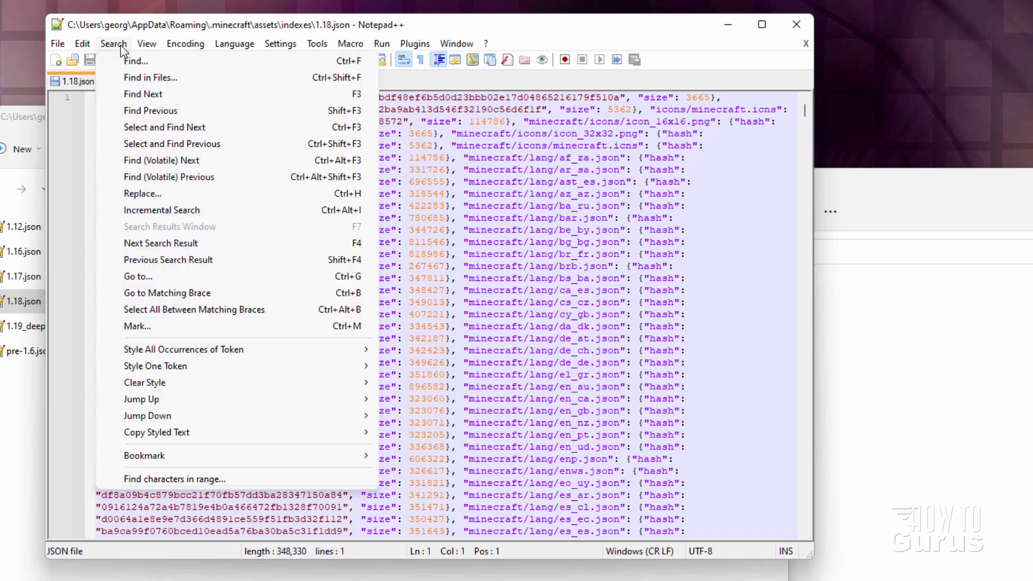
{"action": "left_click", "coordinate": [134, 61]}
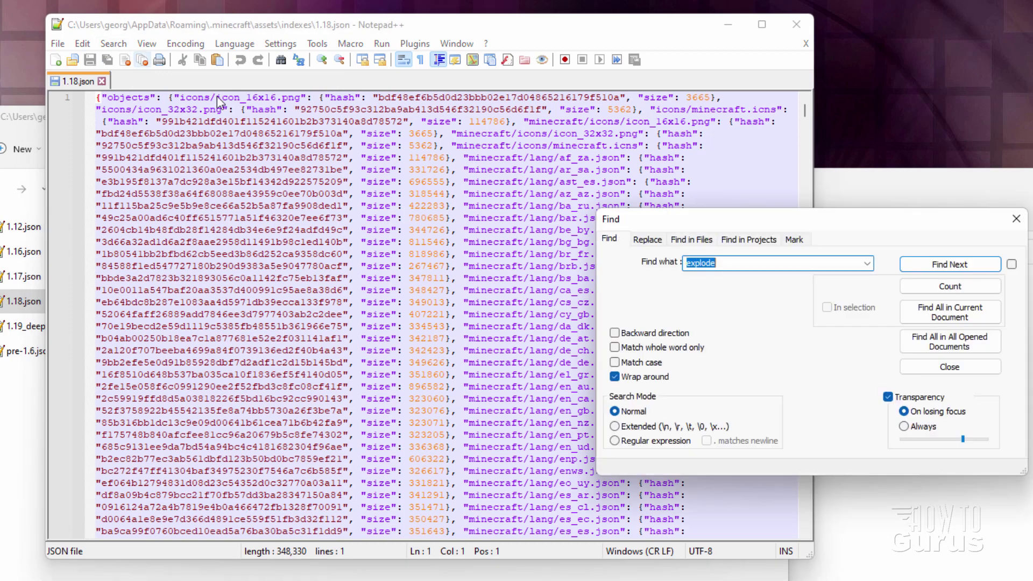
{"action": "left_click", "coordinate": [743, 265]}
{"action": "left_click_drag", "start_coordinate": [743, 267], "coordinate": [679, 266]}
{"action": "left_click", "coordinate": [760, 265]}
{"action": "left_click", "coordinate": [948, 264]}
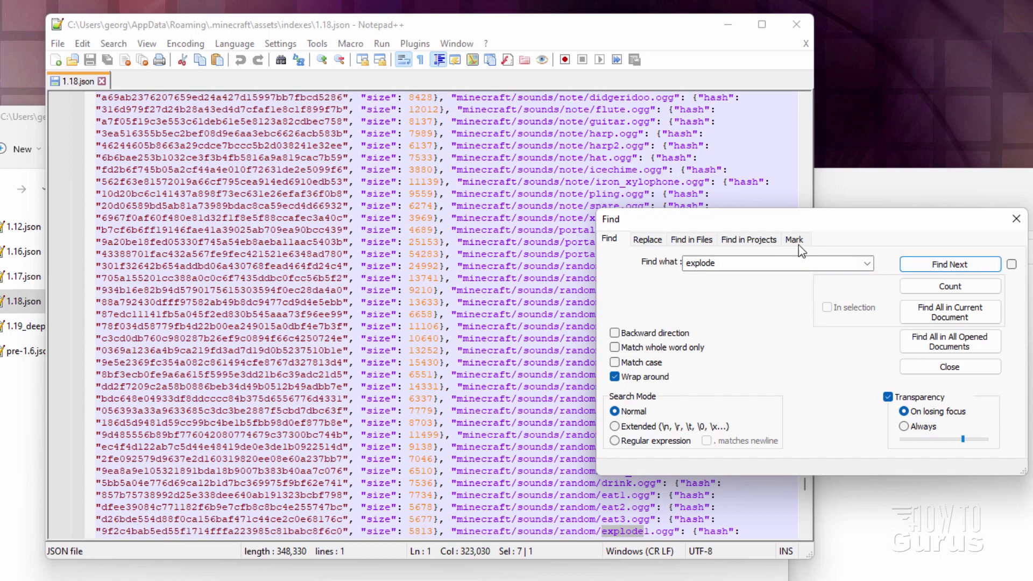
{"action": "left_click_drag", "start_coordinate": [787, 226], "coordinate": [852, 236]}
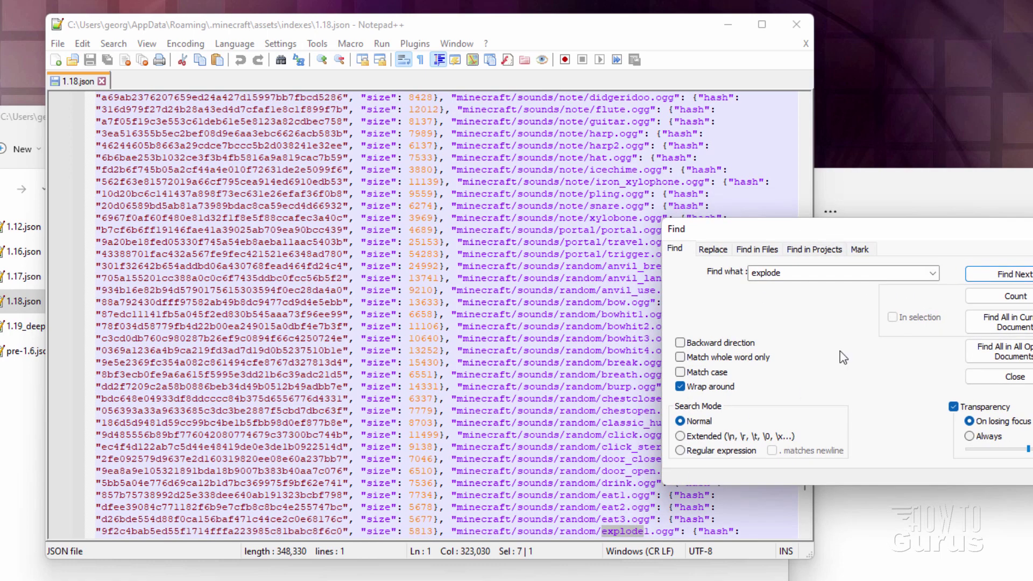
{"action": "key", "text": "Escape"}
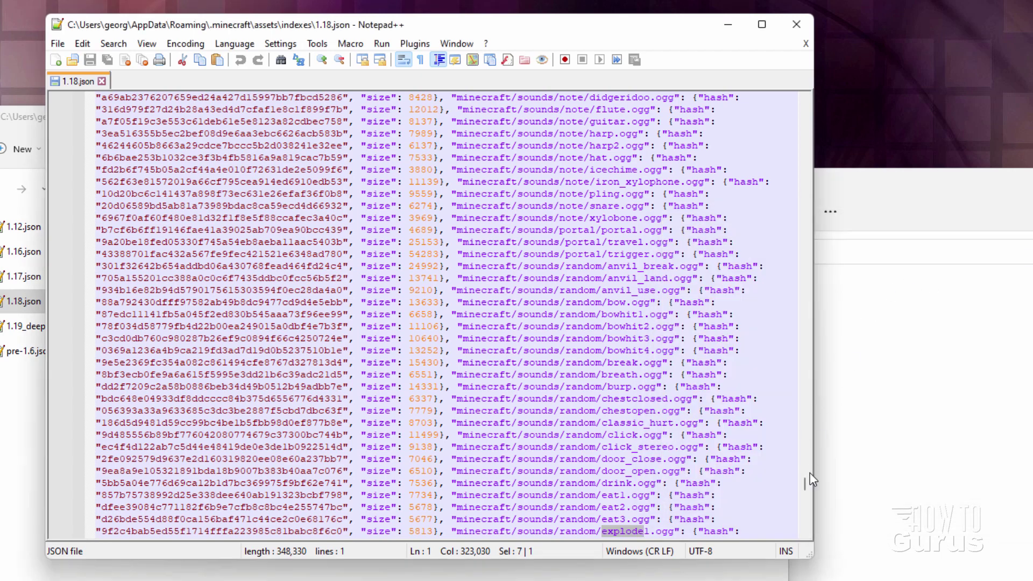
Examine the file names explode1.ogg through explode4.ogg in the minecraft/sounds/random entries.
{"action": "scroll", "coordinate": [805, 488], "scroll_direction": "down", "scroll_amount": 8}
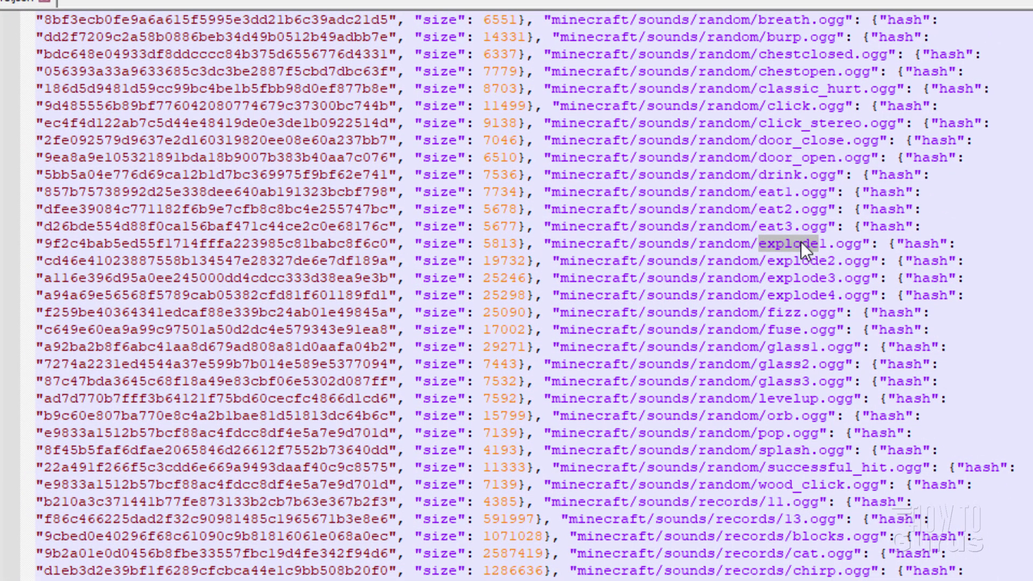
{"action": "left_click_drag", "start_coordinate": [862, 244], "coordinate": [772, 248]}
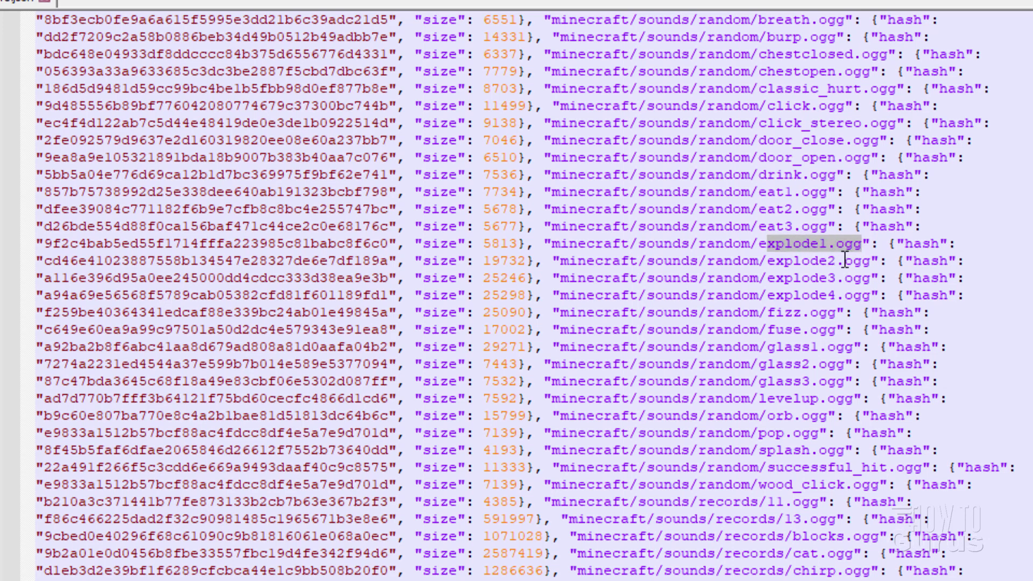
{"action": "left_click", "coordinate": [870, 294]}
{"action": "left_click_drag", "start_coordinate": [870, 293], "coordinate": [768, 296]}
Move the explode1.ogg entry to the start of its own line, with one blank line above it.
{"action": "left_click", "coordinate": [812, 243]}
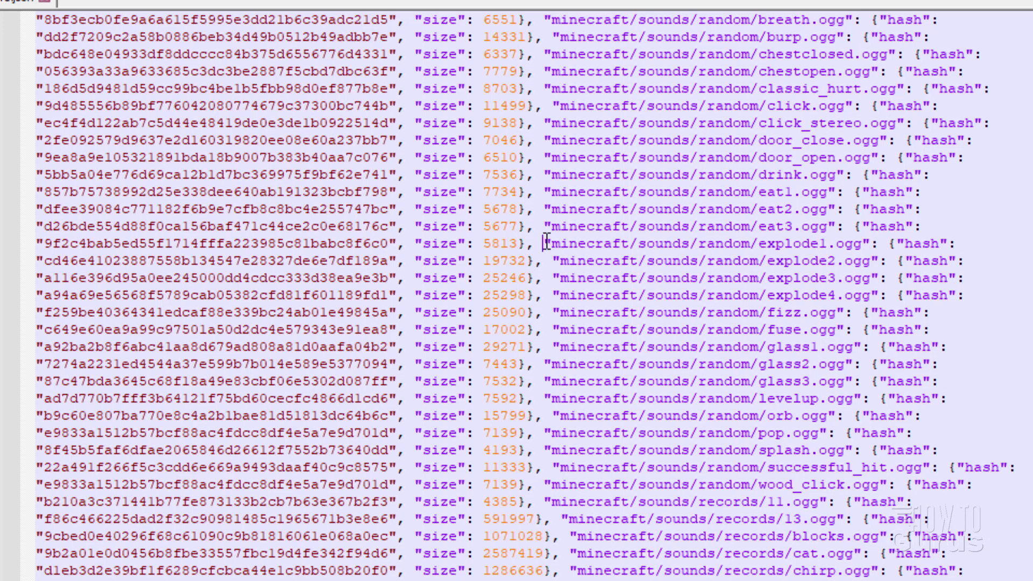
{"action": "key", "text": "Return"}
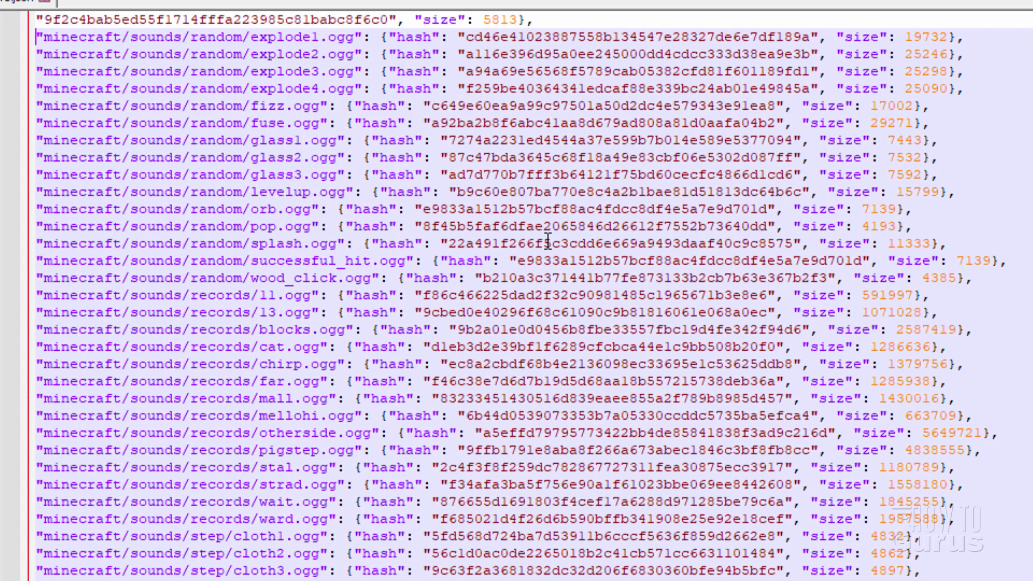
{"action": "key", "text": "Return"}
{"action": "scroll", "coordinate": [729, 215], "scroll_direction": "up", "scroll_amount": 3}
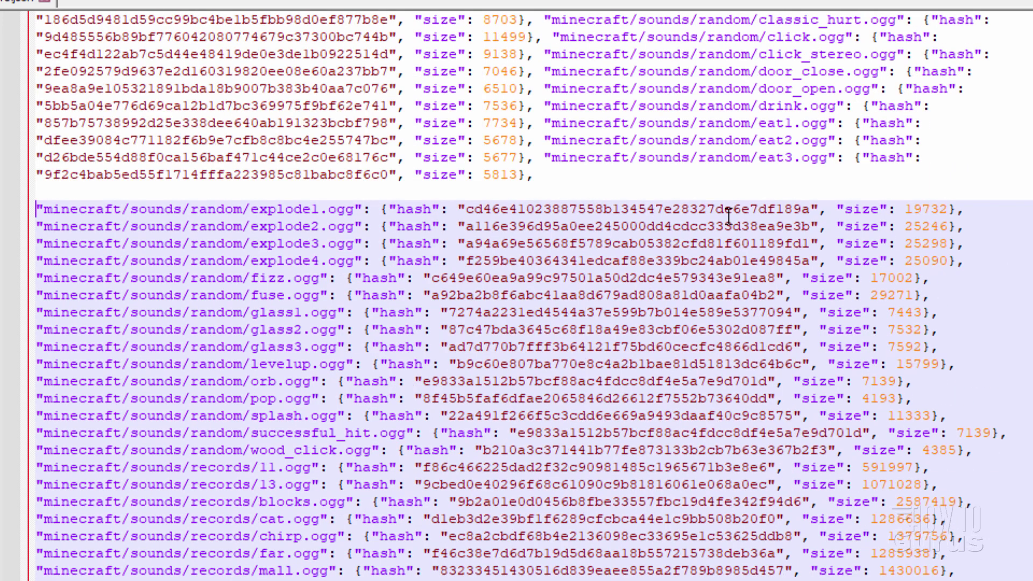
{"action": "scroll", "coordinate": [728, 215], "scroll_direction": "up", "scroll_amount": 4}
{"action": "scroll", "coordinate": [396, 239], "scroll_direction": "down", "scroll_amount": 3}
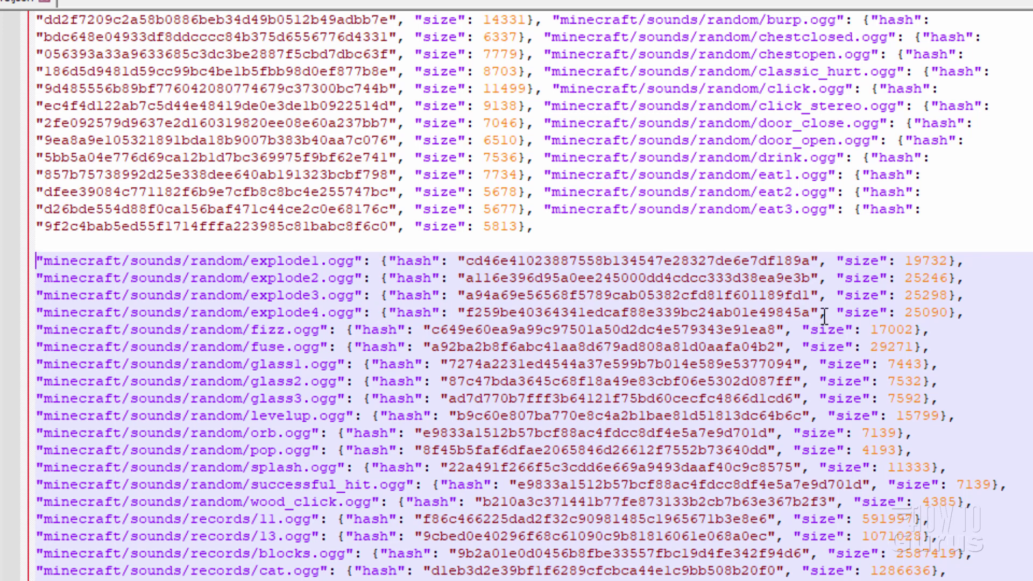
Insert a blank line after the explode4.ogg entry to separate the explode entries from fizz.ogg.
{"action": "left_click", "coordinate": [978, 317]}
{"action": "key", "text": "Return"}
{"action": "key", "text": "Return"}
{"action": "scroll", "coordinate": [979, 318], "scroll_direction": "up", "scroll_amount": 8}
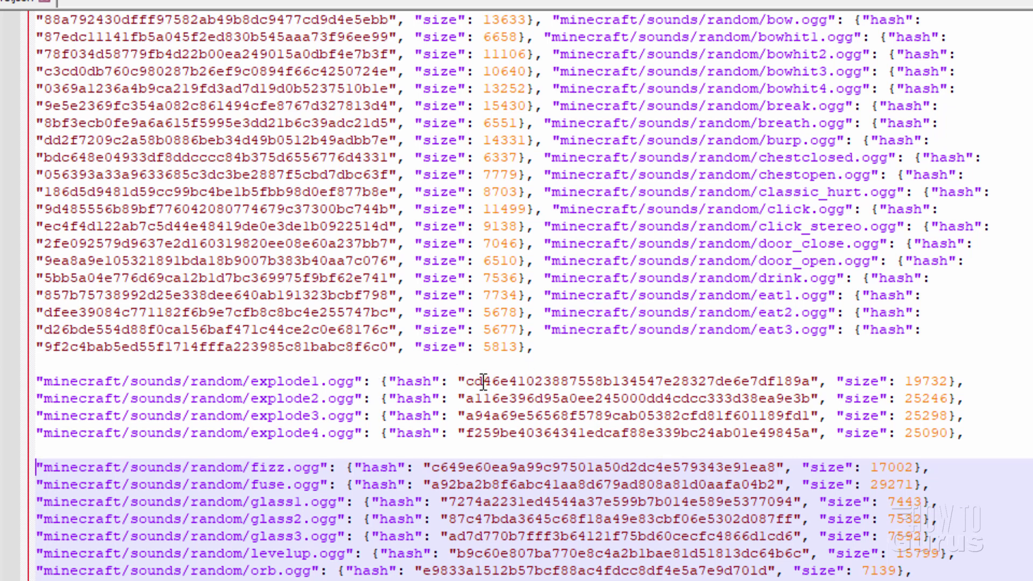
Examine the hash value of the explode1.ogg entry.
{"action": "left_click_drag", "start_coordinate": [466, 381], "coordinate": [774, 383]}
{"action": "left_click", "coordinate": [702, 381]}
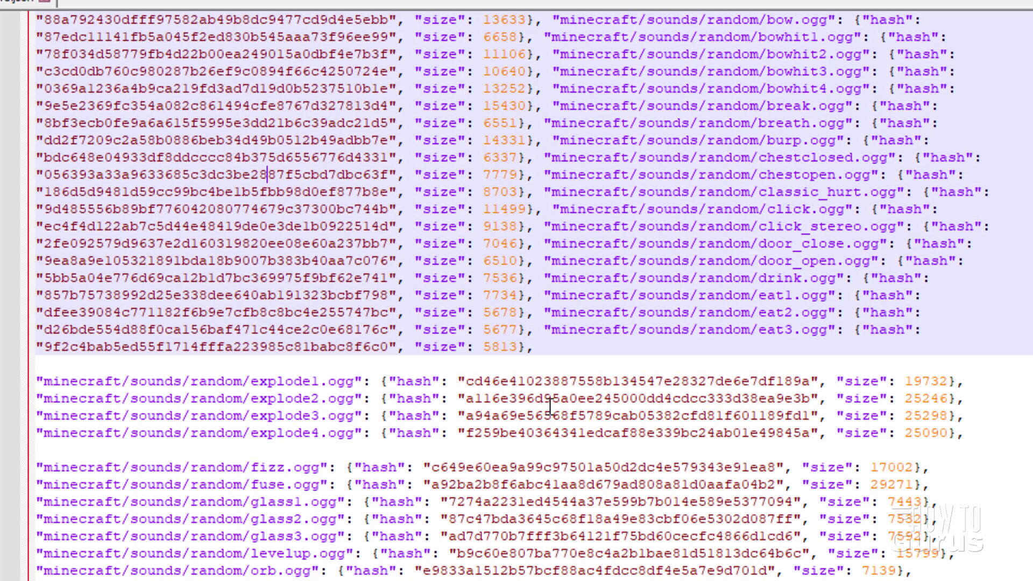
{"action": "scroll", "coordinate": [550, 407], "scroll_direction": "down", "scroll_amount": 1}
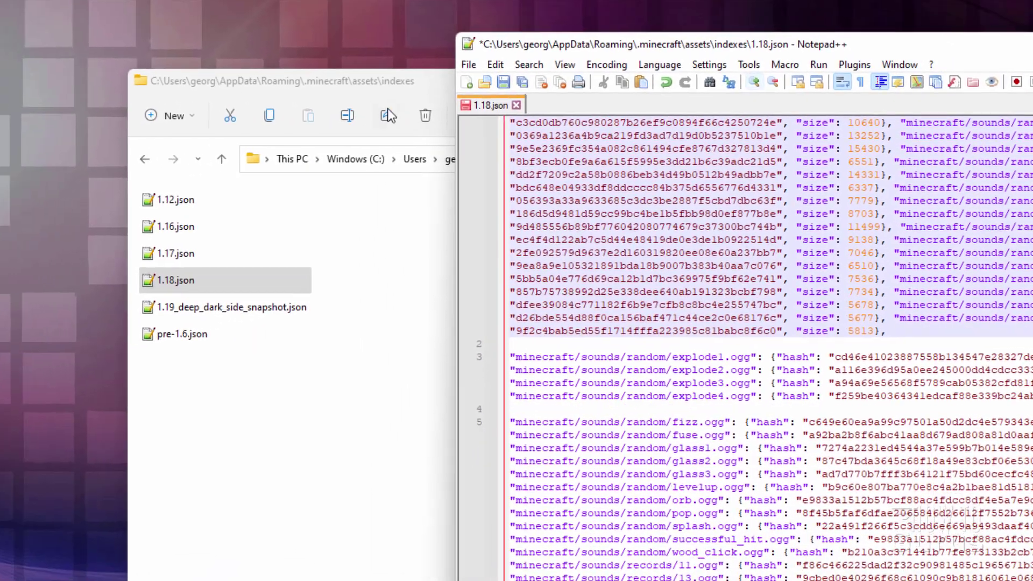
Switch to File Explorer, open the assets\objects folder and look through its two-character subfolders.
{"action": "left_click", "coordinate": [385, 229]}
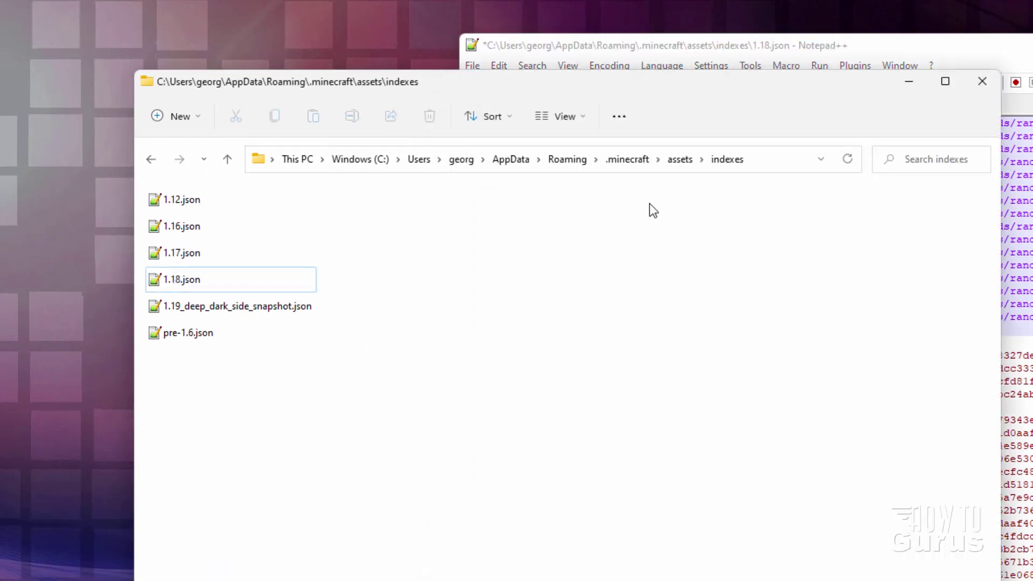
{"action": "left_click", "coordinate": [682, 160]}
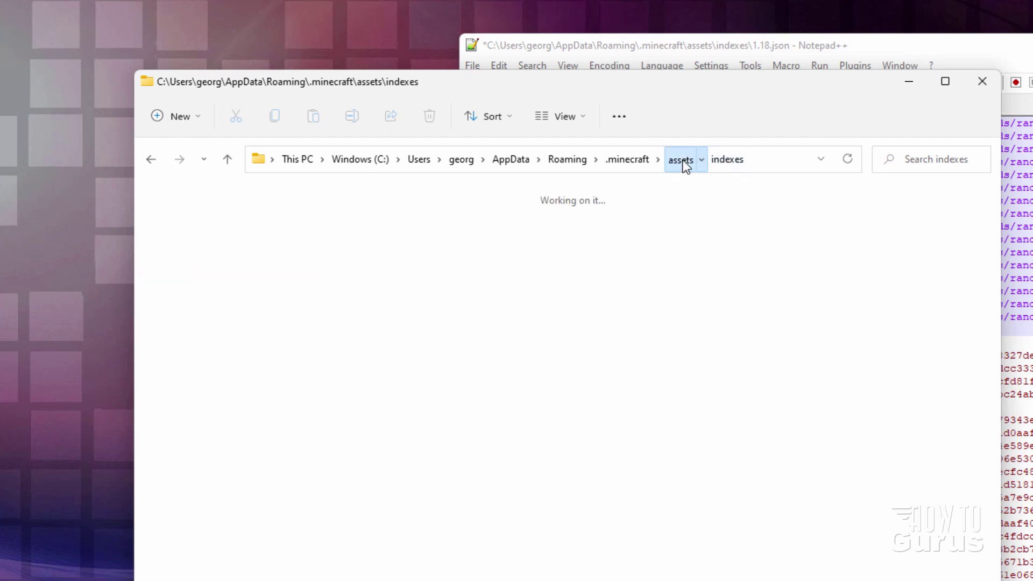
{"action": "double_click", "coordinate": [160, 306]}
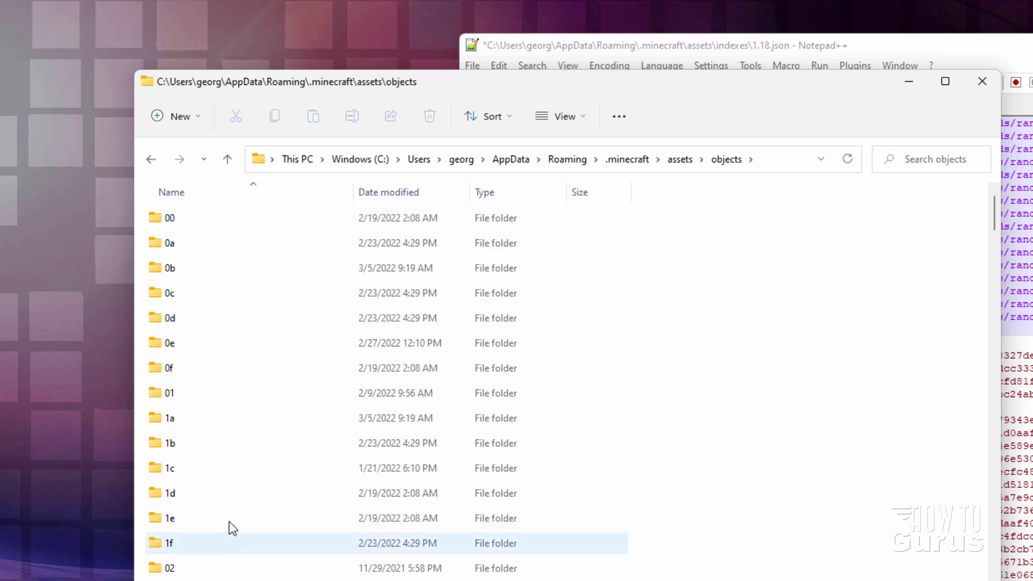
{"action": "scroll", "coordinate": [224, 505], "scroll_direction": "down", "scroll_amount": 13}
{"action": "scroll", "coordinate": [224, 506], "scroll_direction": "down", "scroll_amount": 20}
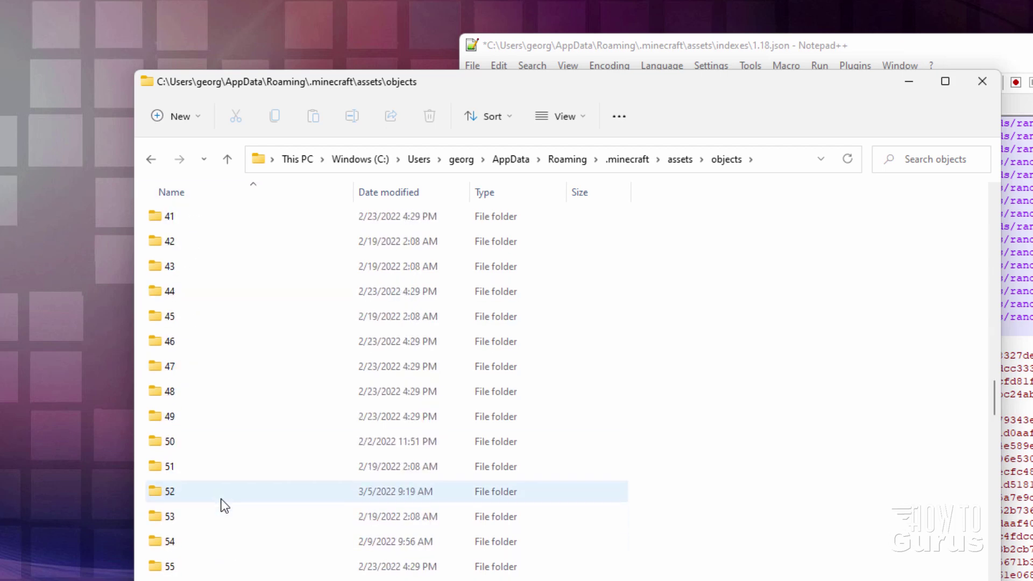
{"action": "scroll", "coordinate": [225, 506], "scroll_direction": "up", "scroll_amount": 20}
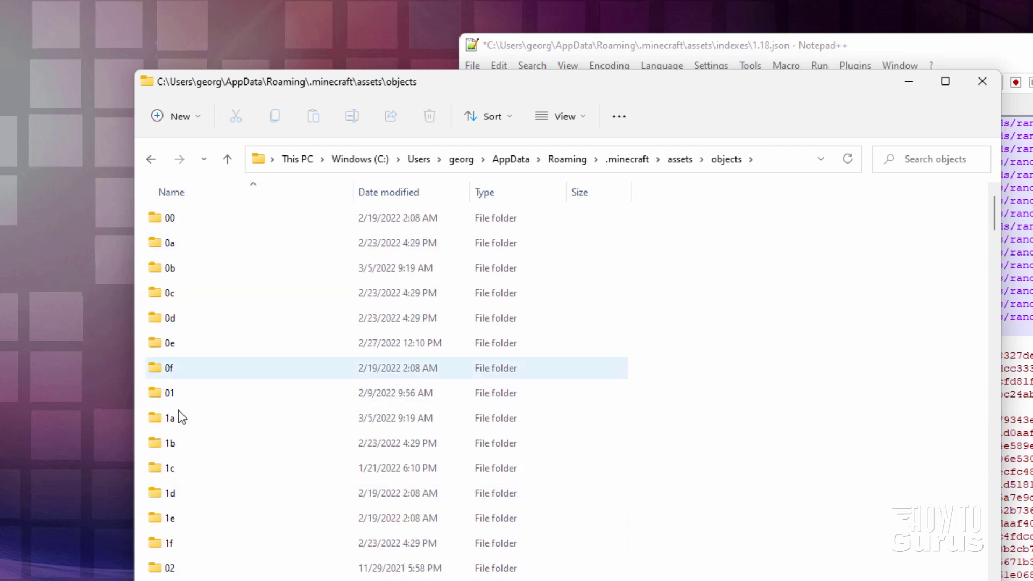
Return to 1.18.json in Notepad++ and locate the separated explode entries again.
{"action": "left_click_drag", "start_coordinate": [967, 46], "coordinate": [715, 0]}
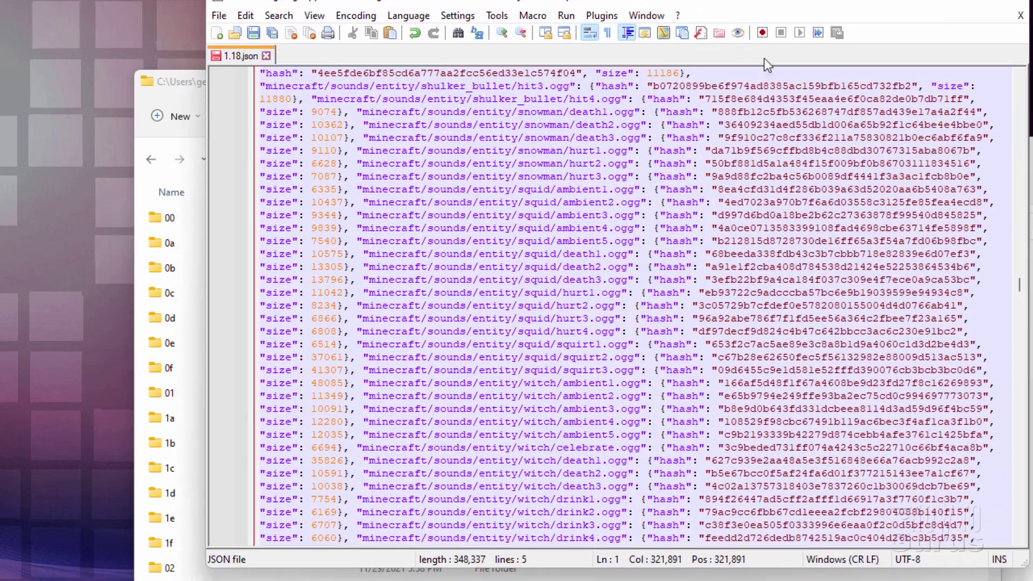
{"action": "left_click_drag", "start_coordinate": [1019, 287], "coordinate": [1019, 489]}
{"action": "left_click", "coordinate": [800, 383]}
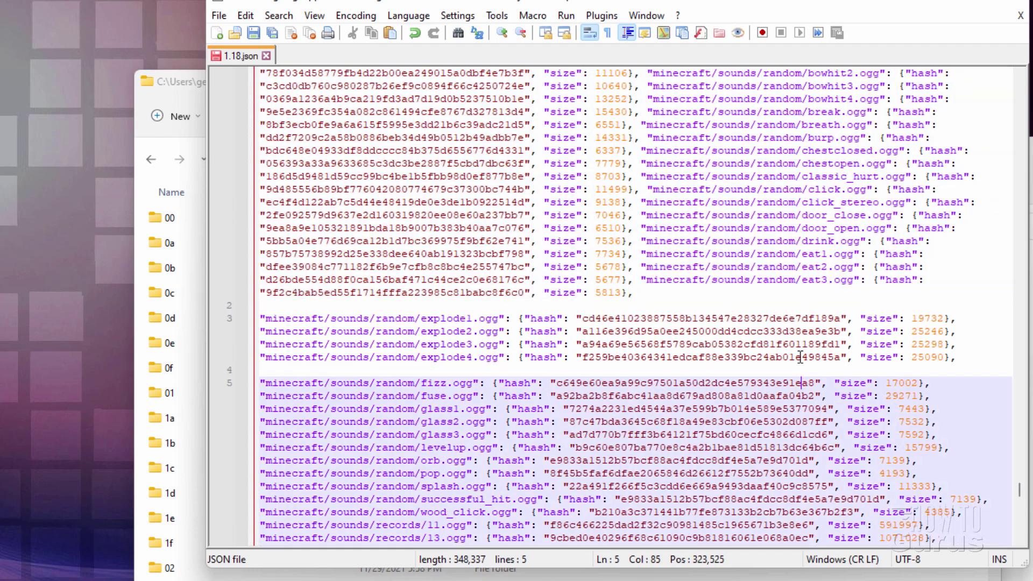
Bring the explode entries to the top of the 1.18.json view and place the File Explorer objects window just below the explode1.ogg entry.
{"action": "left_click", "coordinate": [484, 324]}
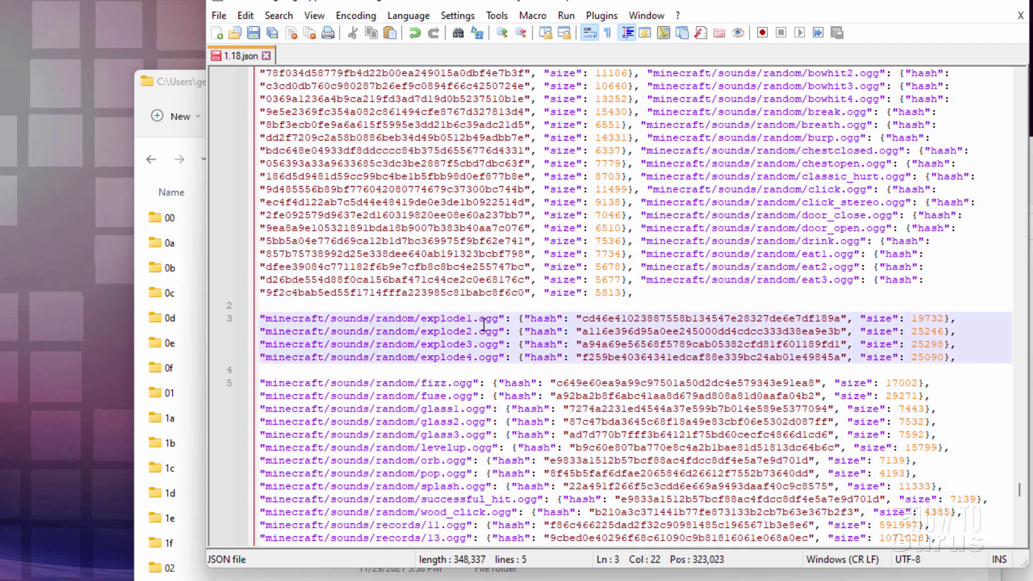
{"action": "left_click", "coordinate": [1020, 539]}
{"action": "left_click", "coordinate": [1020, 539]}
{"action": "left_click", "coordinate": [1019, 539]}
{"action": "left_click", "coordinate": [1020, 539]}
{"action": "left_click", "coordinate": [1019, 539]}
{"action": "left_click", "coordinate": [1019, 539]}
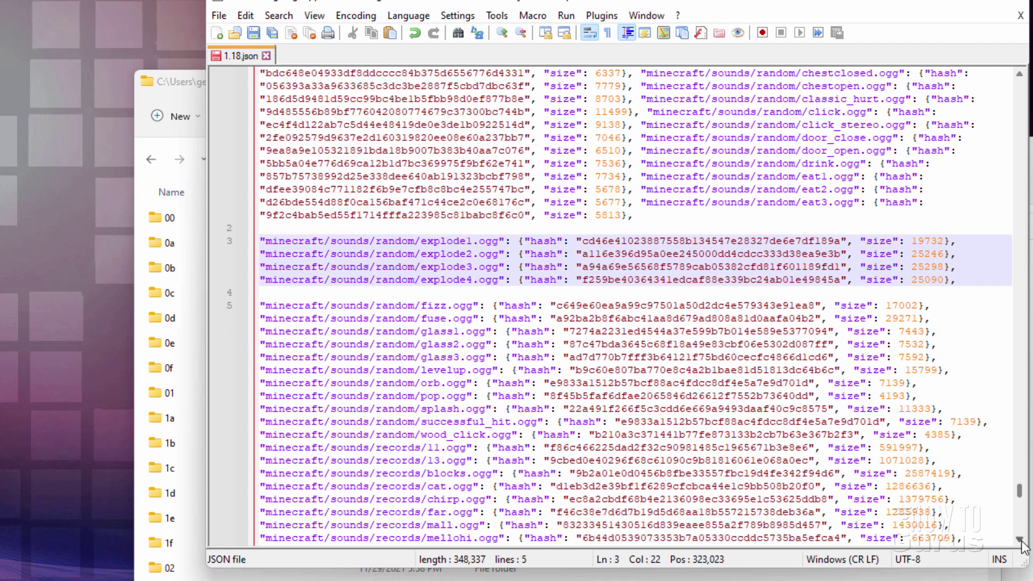
{"action": "left_click_drag", "start_coordinate": [1021, 542], "coordinate": [1021, 541]}
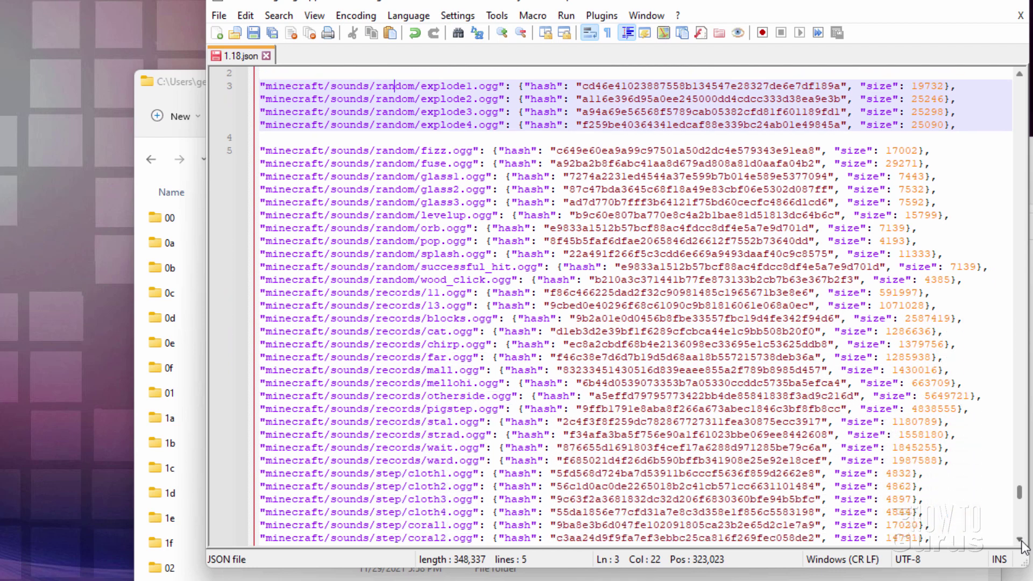
{"action": "left_click", "coordinate": [588, 571]}
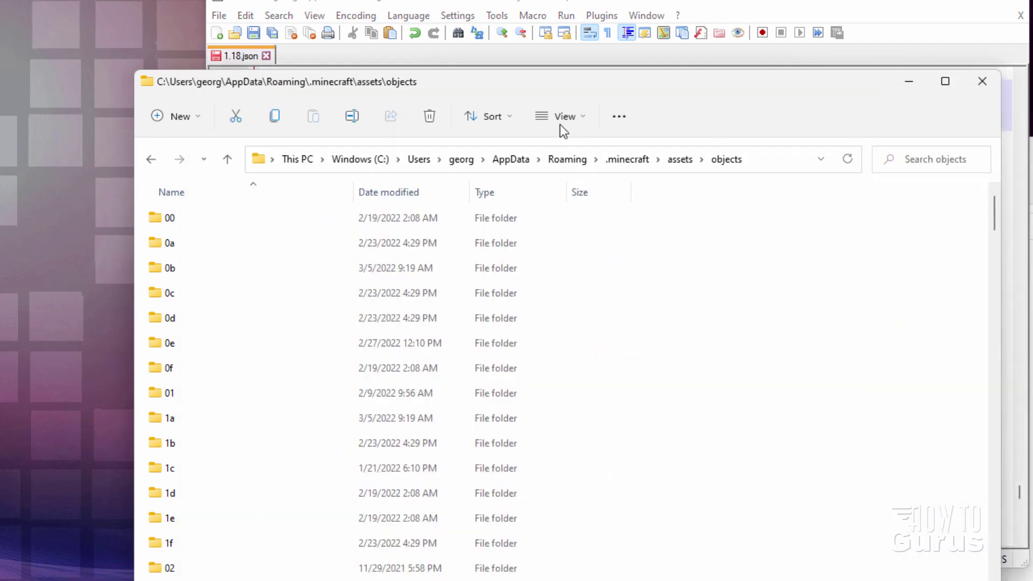
{"action": "left_click_drag", "start_coordinate": [534, 86], "coordinate": [574, 109]}
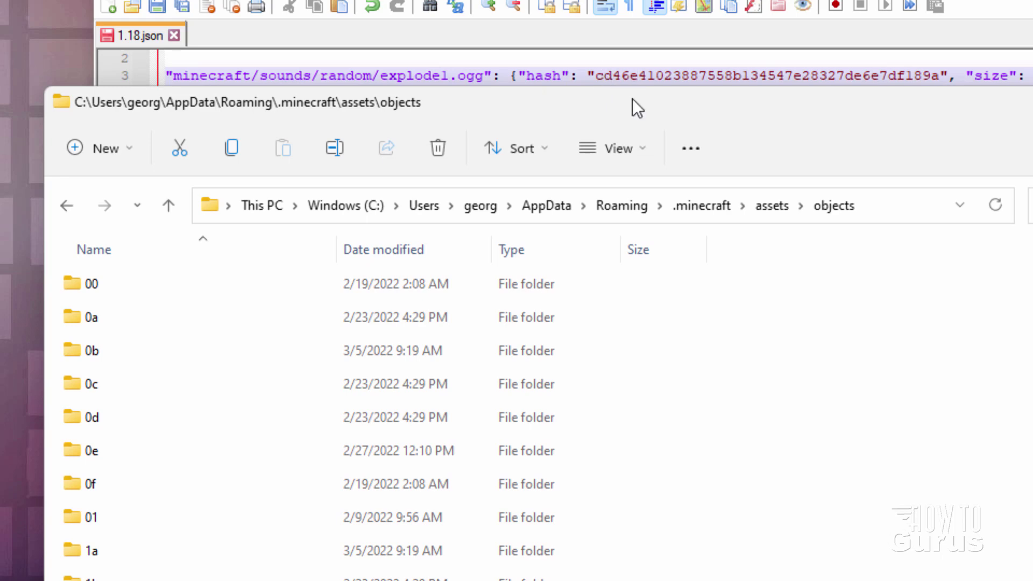
Examine the first characters of the explode1.ogg hash in 1.18.json to identify its objects subfolder.
{"action": "left_click", "coordinate": [598, 78]}
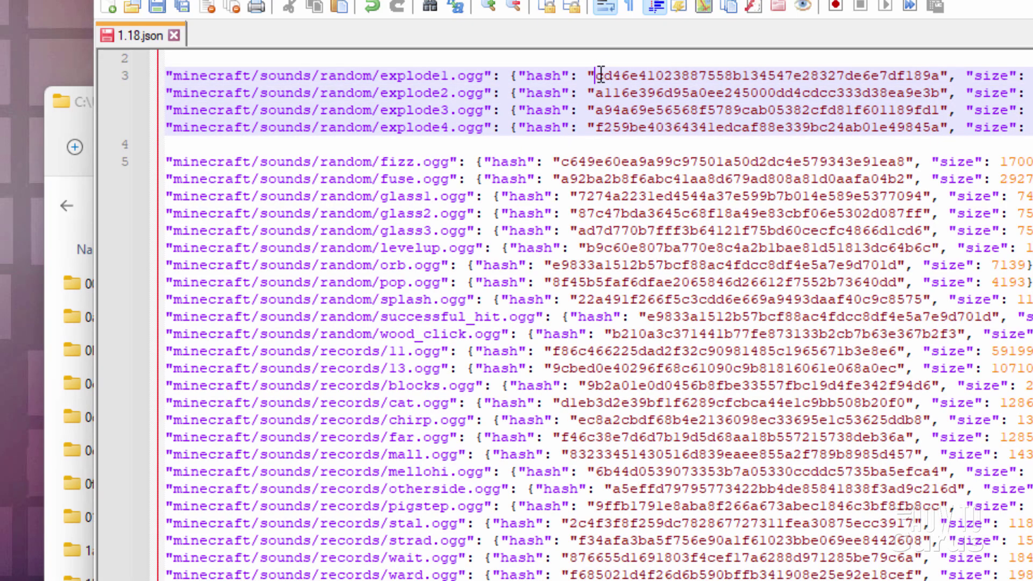
{"action": "left_click_drag", "start_coordinate": [598, 76], "coordinate": [638, 75]}
{"action": "left_click", "coordinate": [628, 79]}
Switch to File Explorer and open the cd subfolder of assets\objects.
{"action": "key", "text": "alt+Tab"}
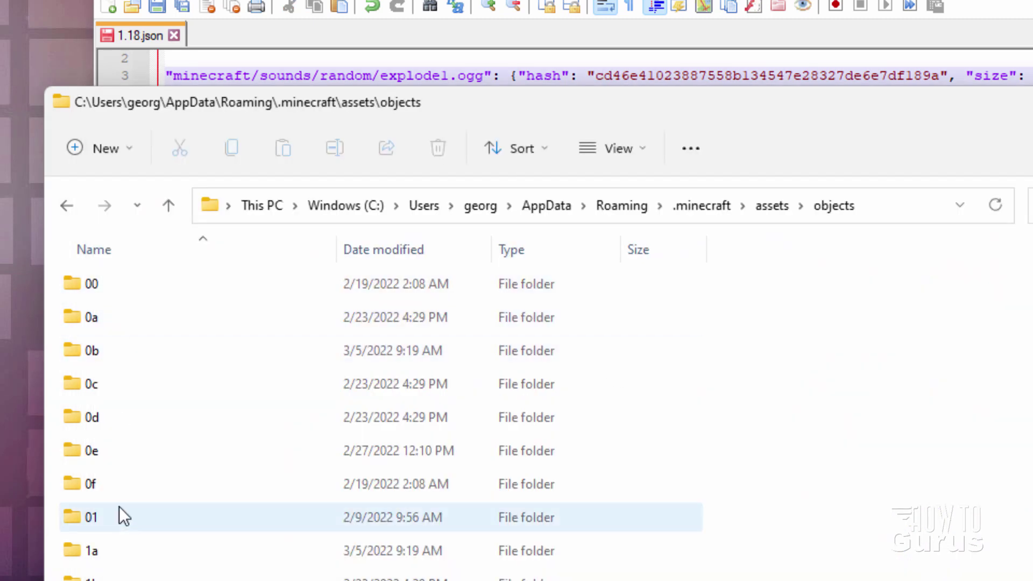
{"action": "scroll", "coordinate": [110, 506], "scroll_direction": "down", "scroll_amount": 13}
{"action": "scroll", "coordinate": [102, 502], "scroll_direction": "down", "scroll_amount": 20}
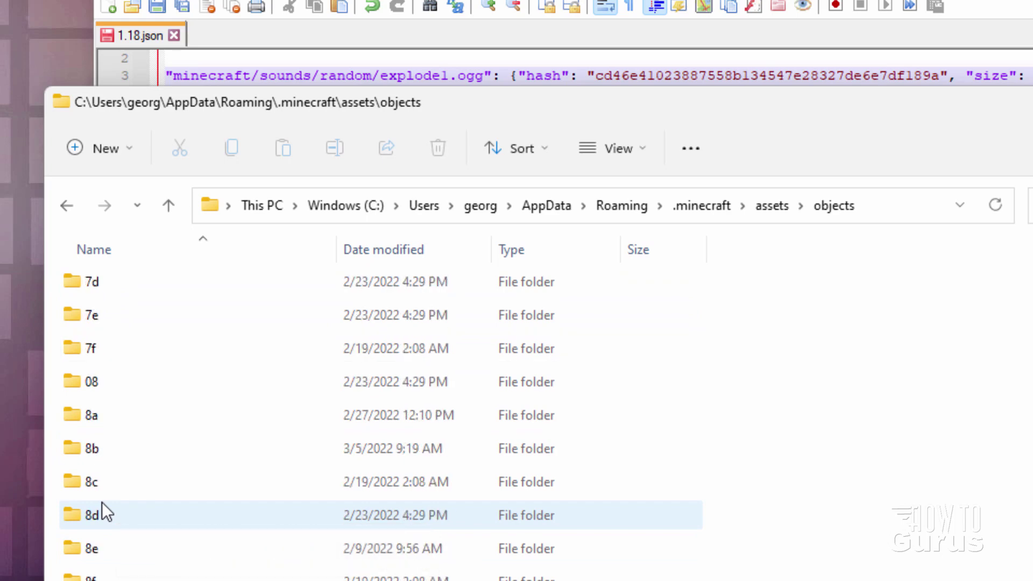
{"action": "scroll", "coordinate": [101, 502], "scroll_direction": "down", "scroll_amount": 18}
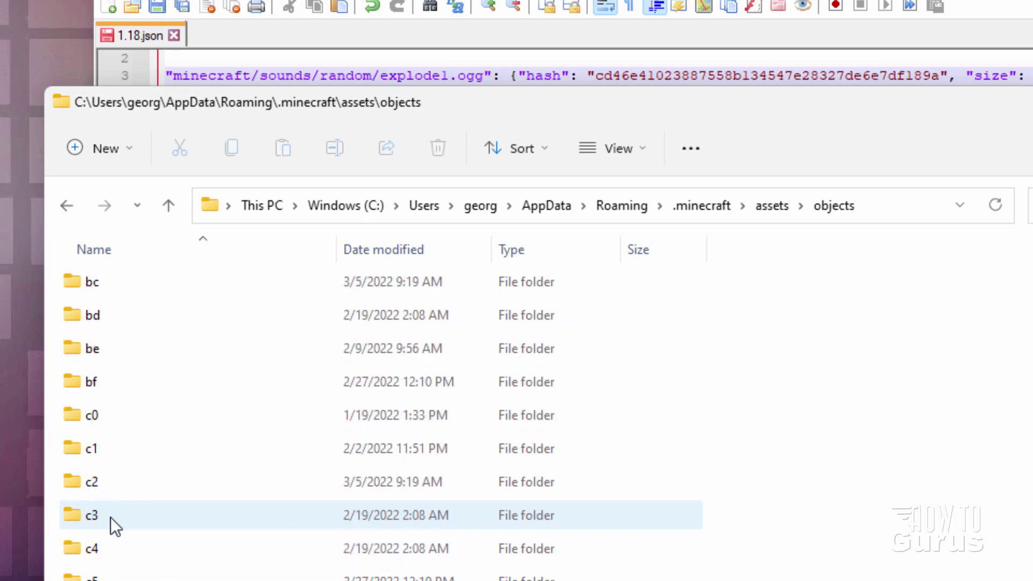
{"action": "scroll", "coordinate": [102, 550], "scroll_direction": "down", "scroll_amount": 2}
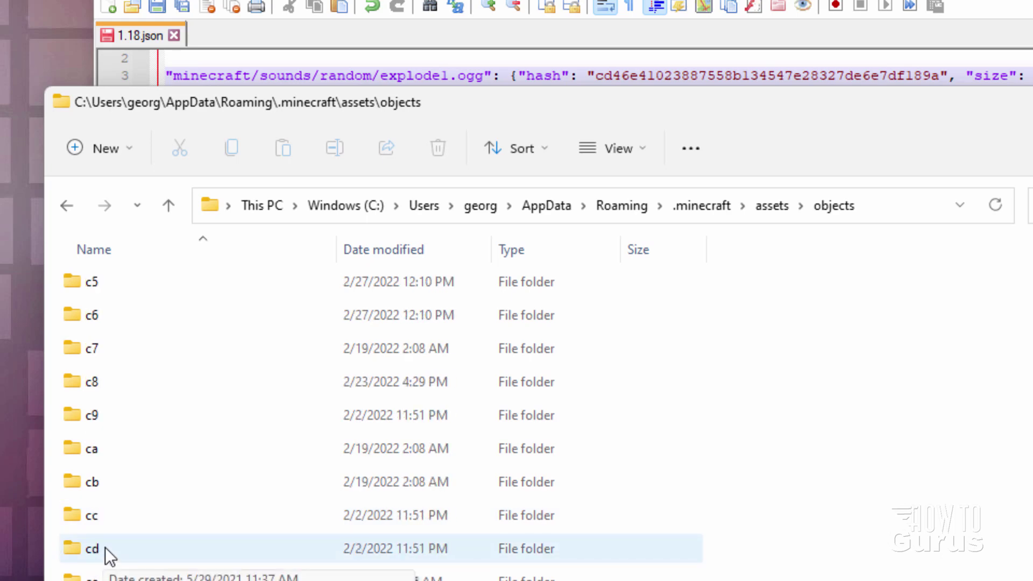
{"action": "left_click", "coordinate": [92, 554]}
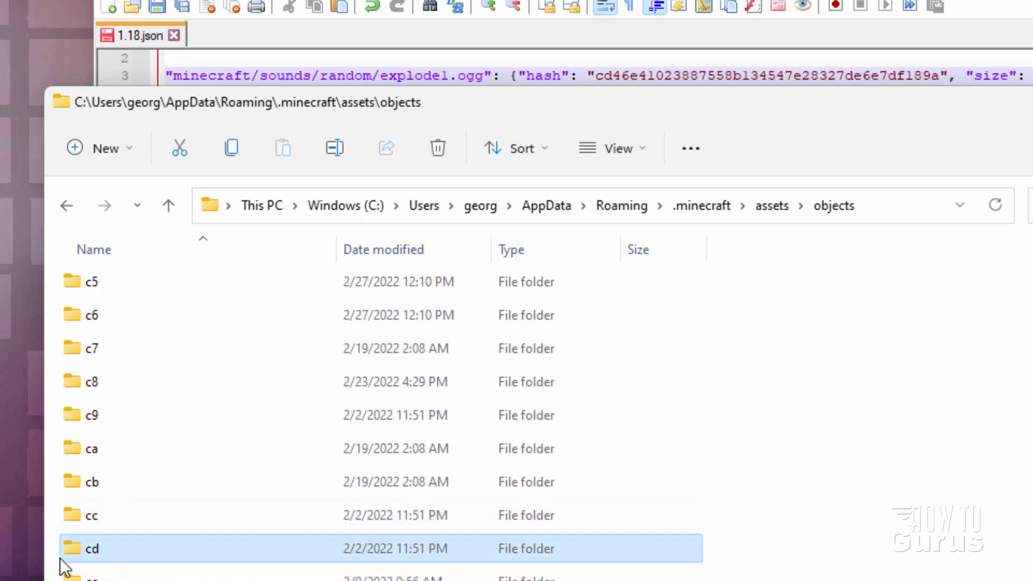
{"action": "double_click", "coordinate": [84, 547]}
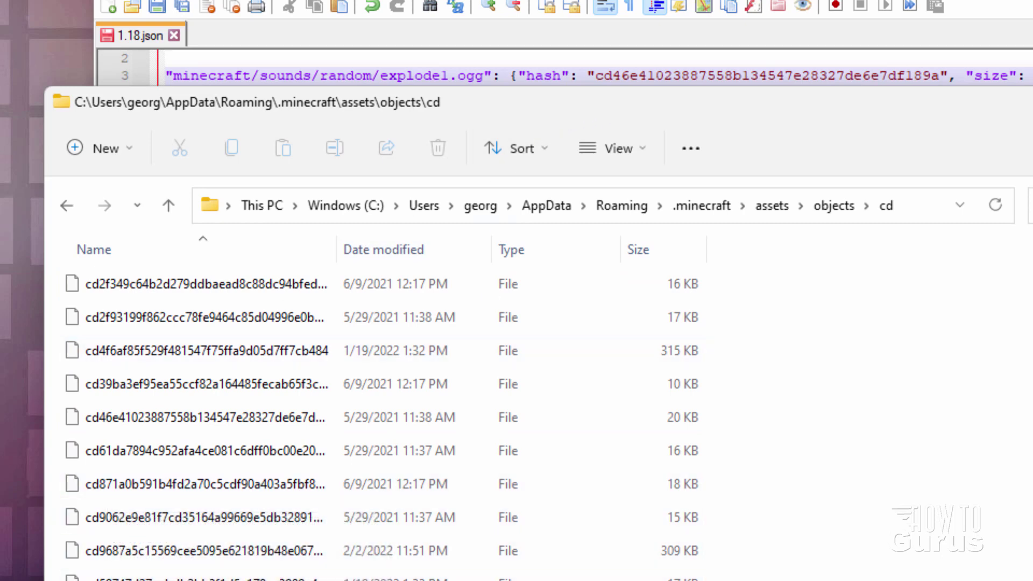
{"action": "mouse_move", "coordinate": [105, 424]}
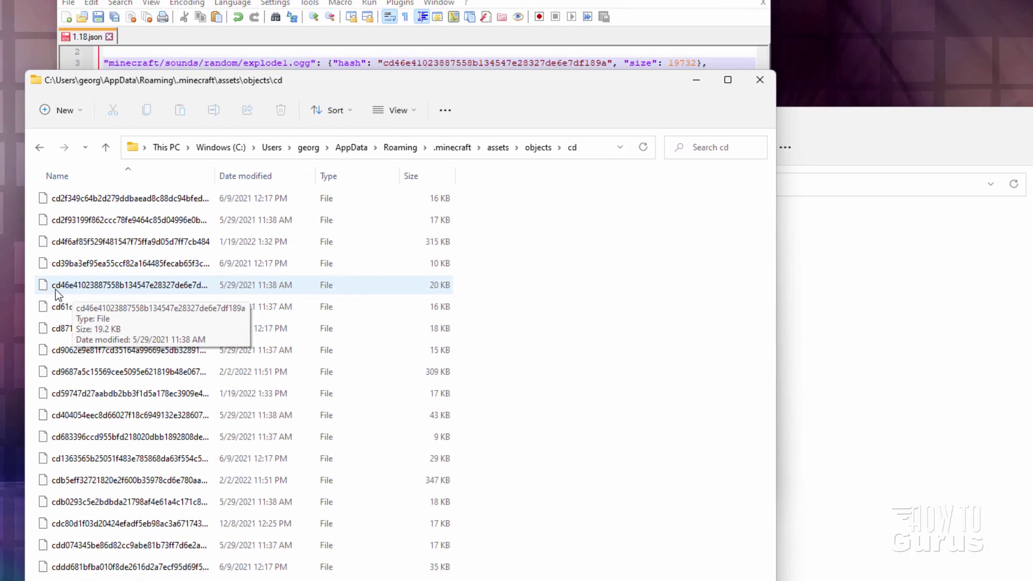
{"action": "left_click_drag", "start_coordinate": [56, 289], "coordinate": [883, 357]}
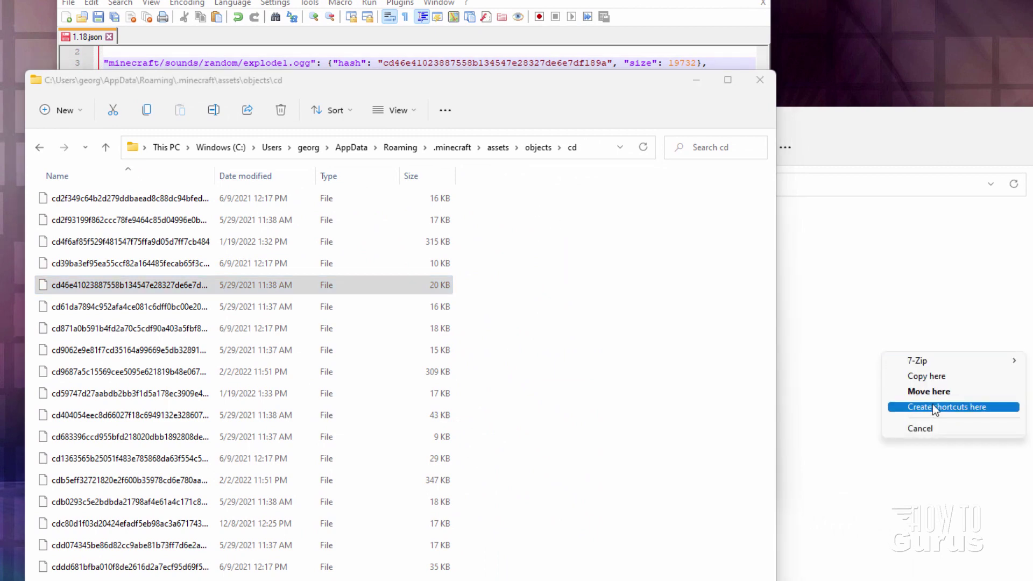
{"action": "left_click", "coordinate": [921, 376]}
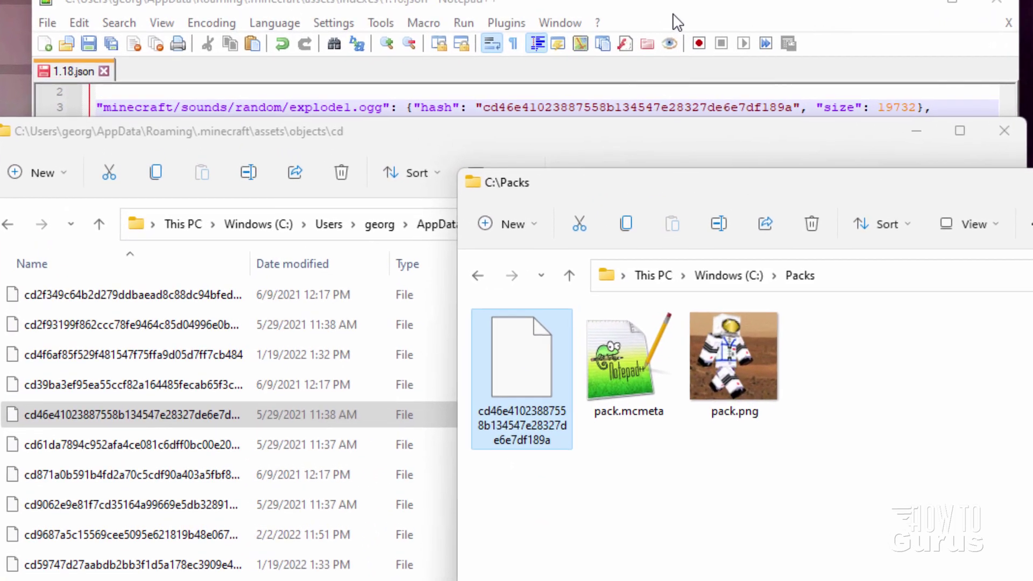
Switch to Notepad++ and copy the file name explode1.ogg from its entry in 1.18.json.
{"action": "left_click", "coordinate": [520, 3]}
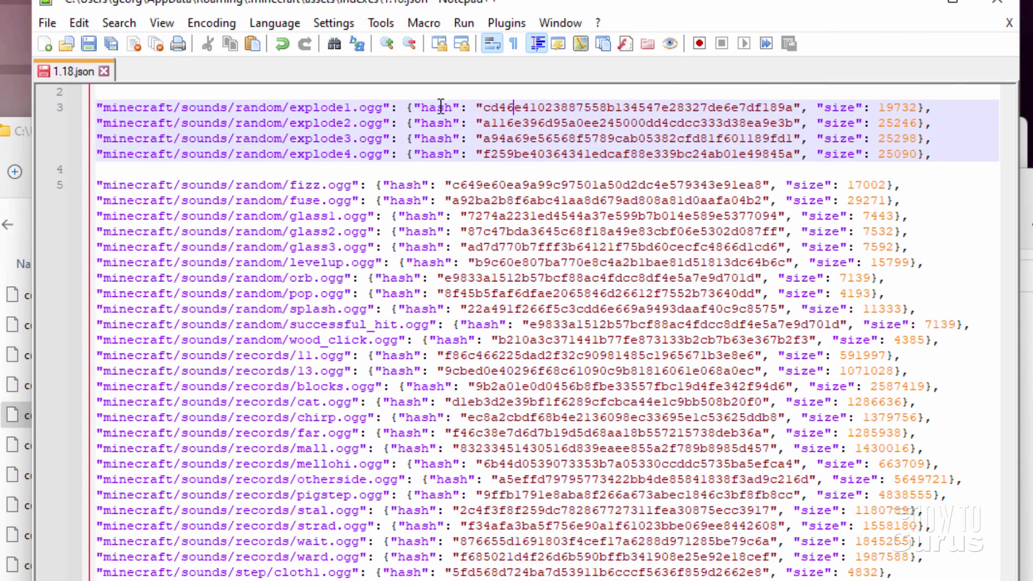
{"action": "left_click_drag", "start_coordinate": [382, 107], "coordinate": [295, 106]}
{"action": "right_click", "coordinate": [317, 107]}
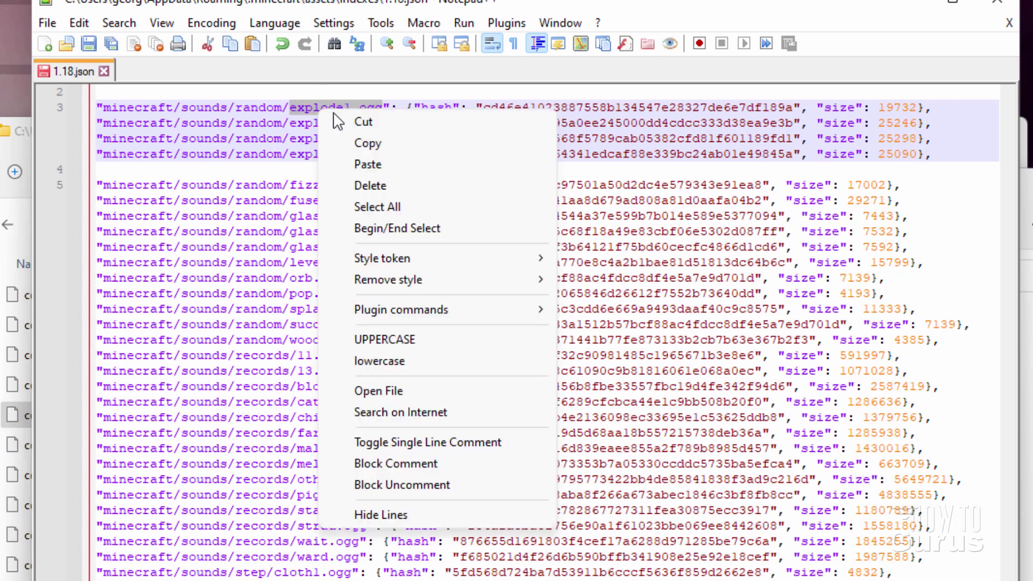
{"action": "left_click", "coordinate": [366, 141]}
Switch to the C:\Packs window and rename the copied cd46e4… file as explode1.ogg.
{"action": "key", "text": "alt+Tab"}
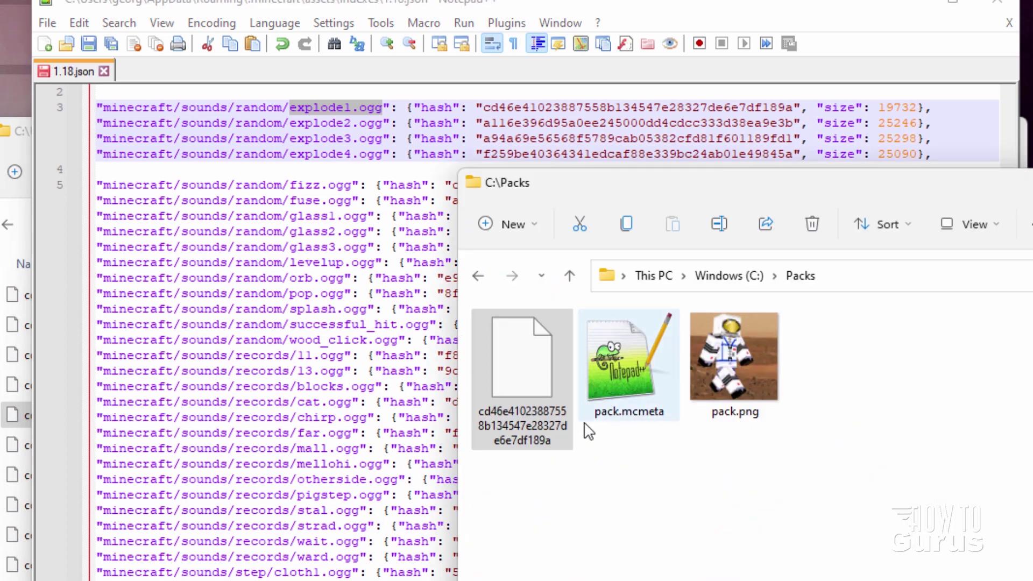
{"action": "left_click", "coordinate": [537, 425]}
{"action": "left_click", "coordinate": [533, 439]}
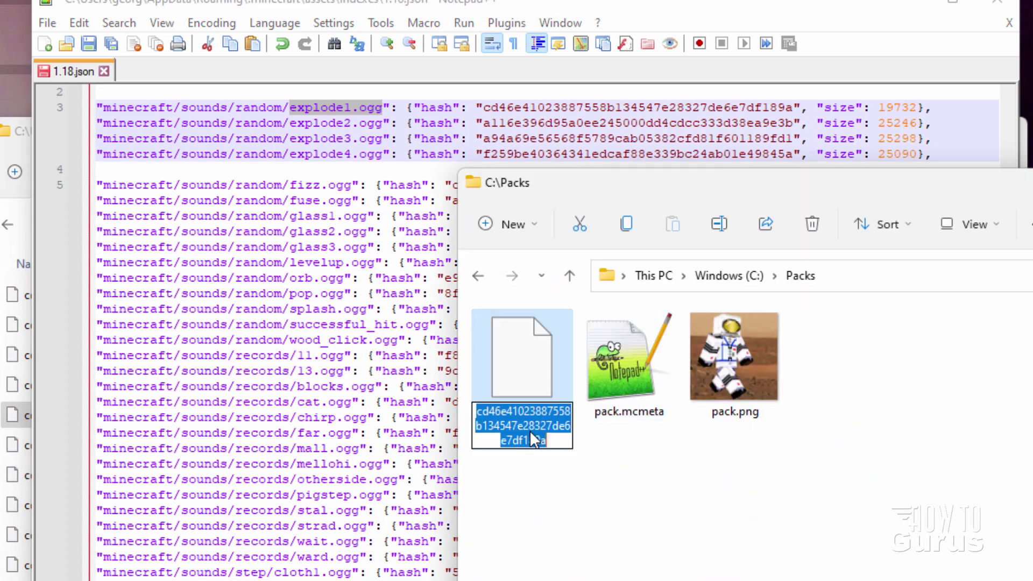
{"action": "right_click", "coordinate": [532, 435]}
{"action": "left_click", "coordinate": [590, 517]}
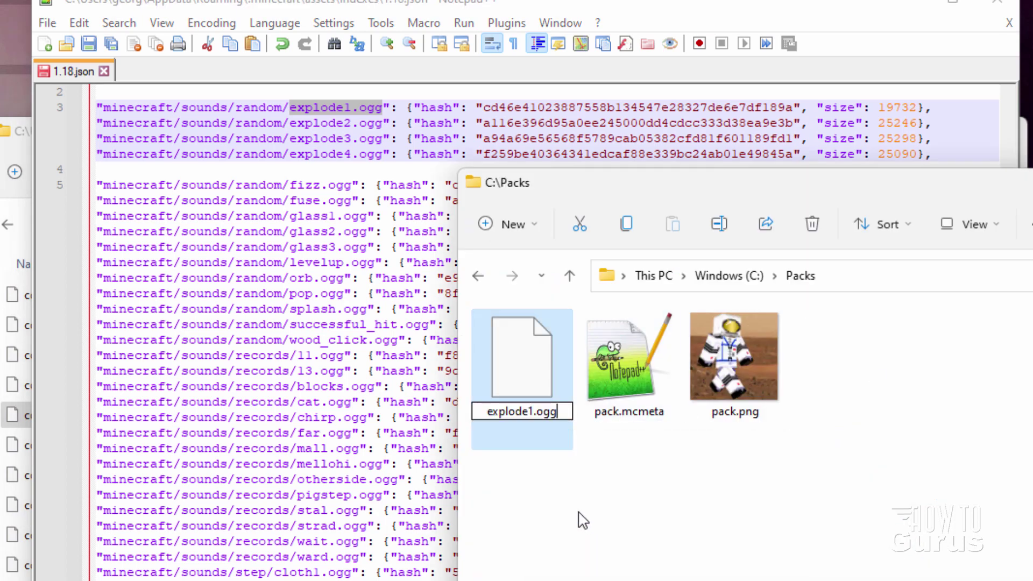
{"action": "left_click", "coordinate": [560, 495]}
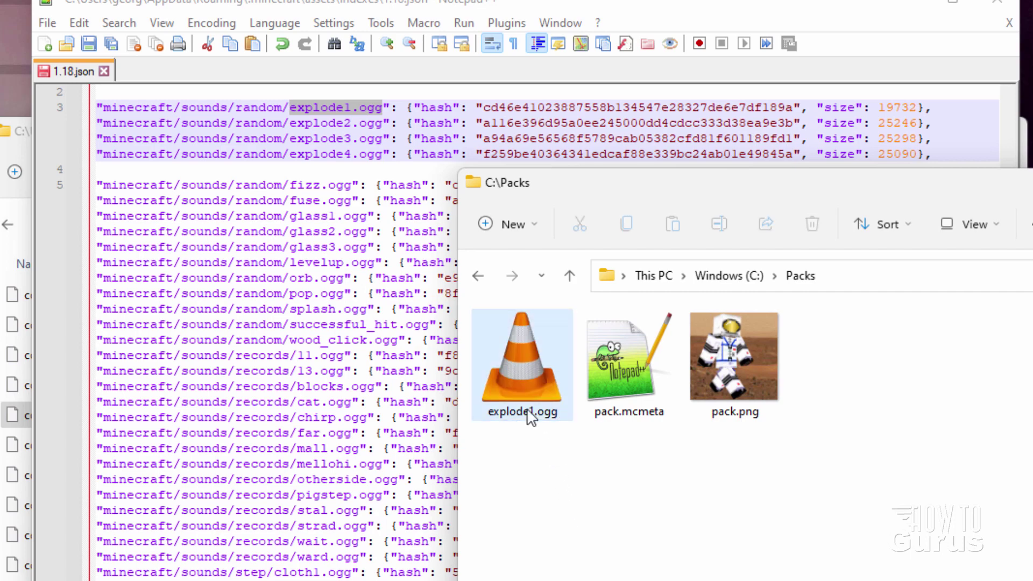
Return to 1.18.json in Notepad++ and examine the explode2.ogg entry's name and the first characters of its hash.
{"action": "left_click", "coordinate": [627, 13]}
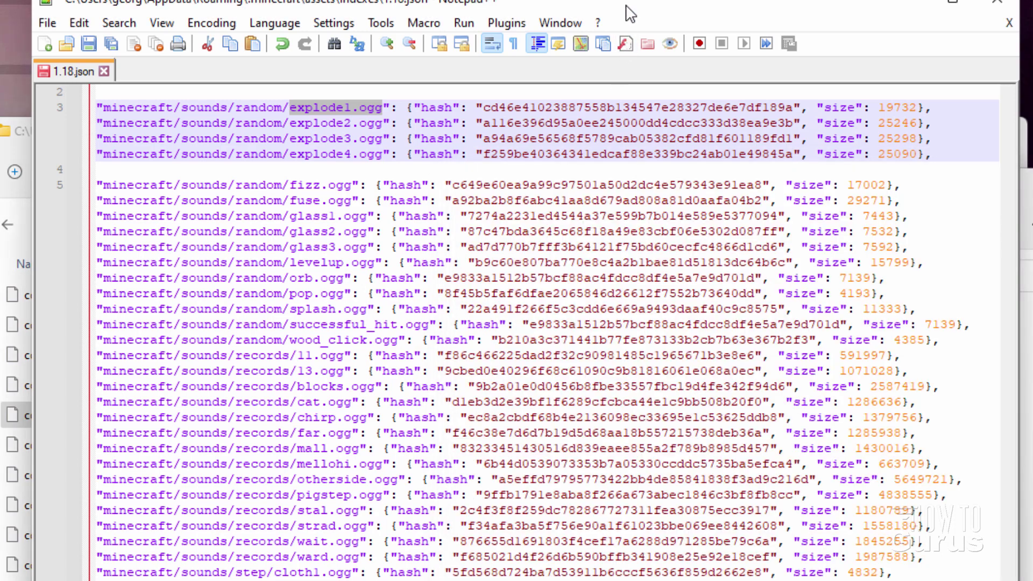
{"action": "left_click", "coordinate": [325, 124]}
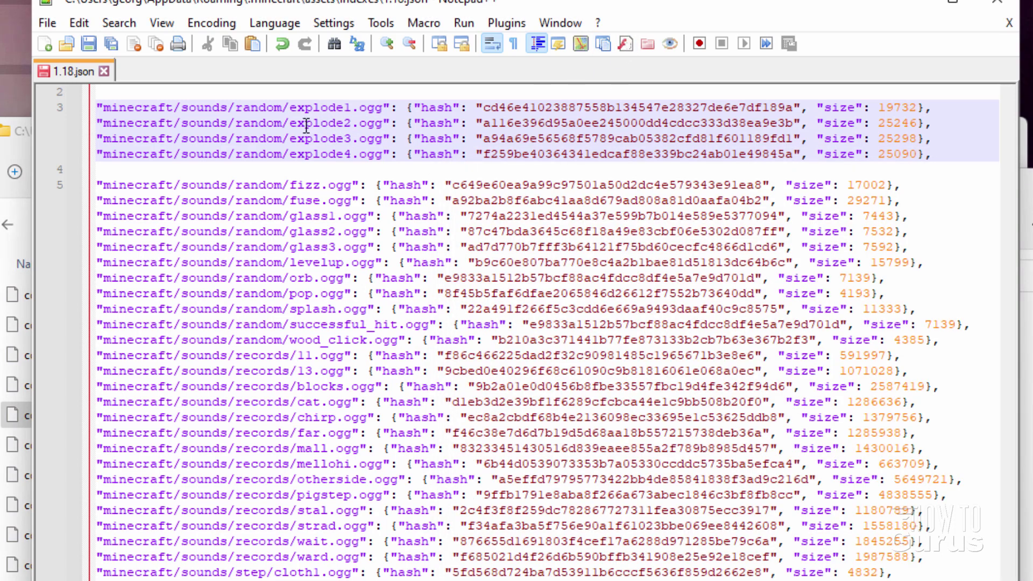
{"action": "left_click_drag", "start_coordinate": [291, 125], "coordinate": [387, 120]}
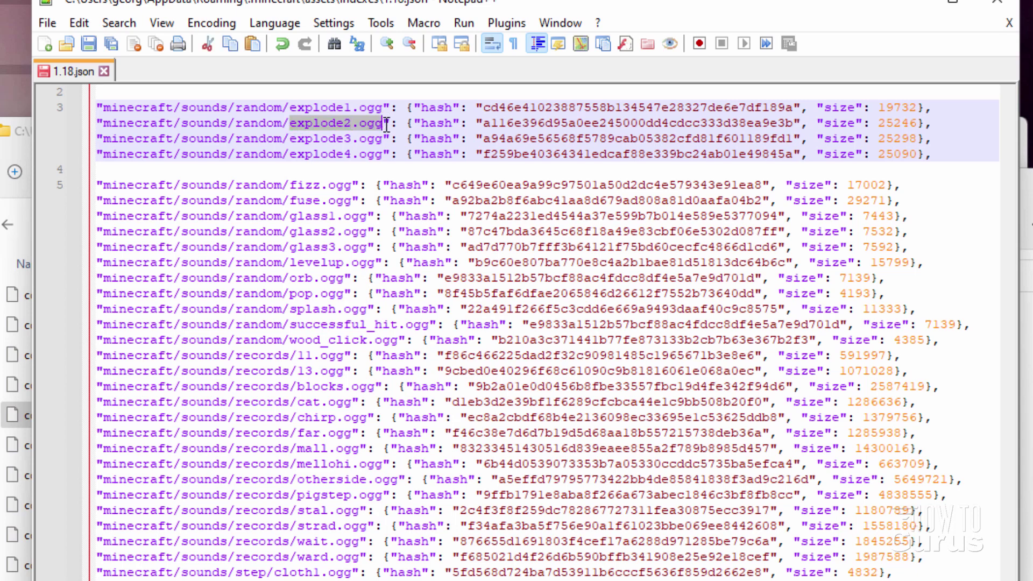
{"action": "left_click", "coordinate": [359, 125]}
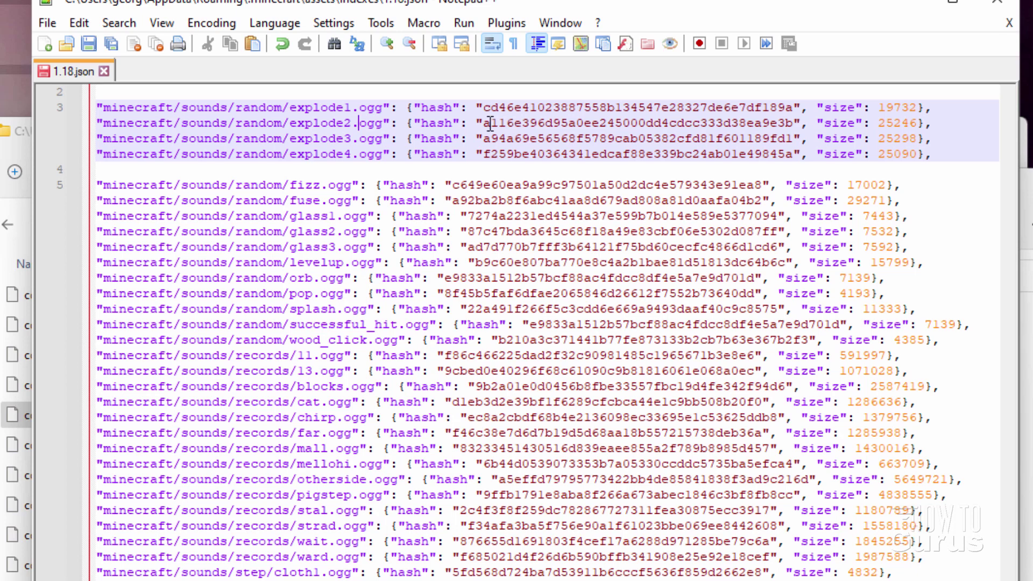
{"action": "left_click_drag", "start_coordinate": [484, 123], "coordinate": [516, 123]}
{"action": "left_click", "coordinate": [515, 126]}
Switch to File Explorer, go back to the objects folder and open its a1 subfolder.
{"action": "key", "text": "alt+Tab"}
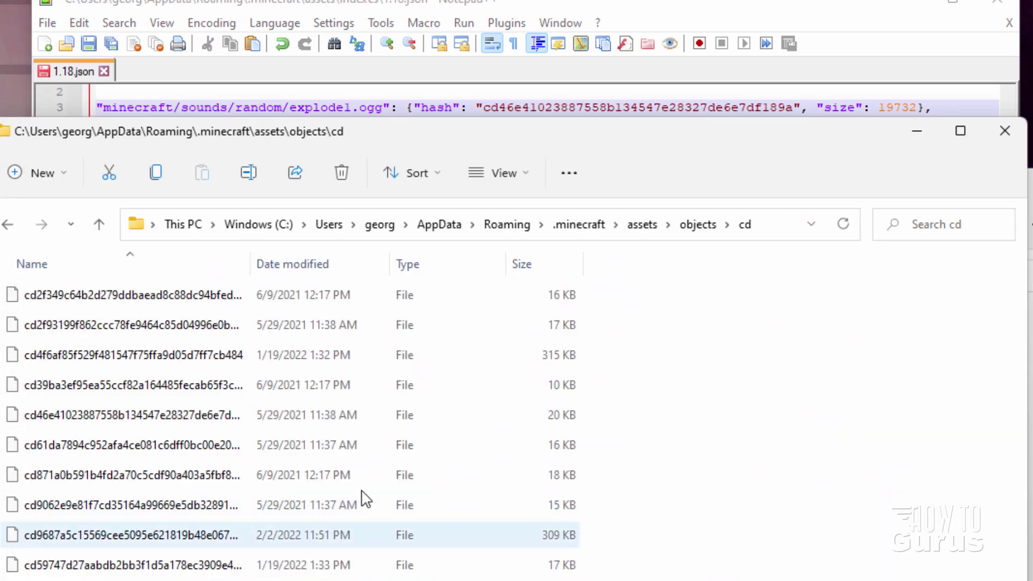
{"action": "left_click", "coordinate": [697, 226]}
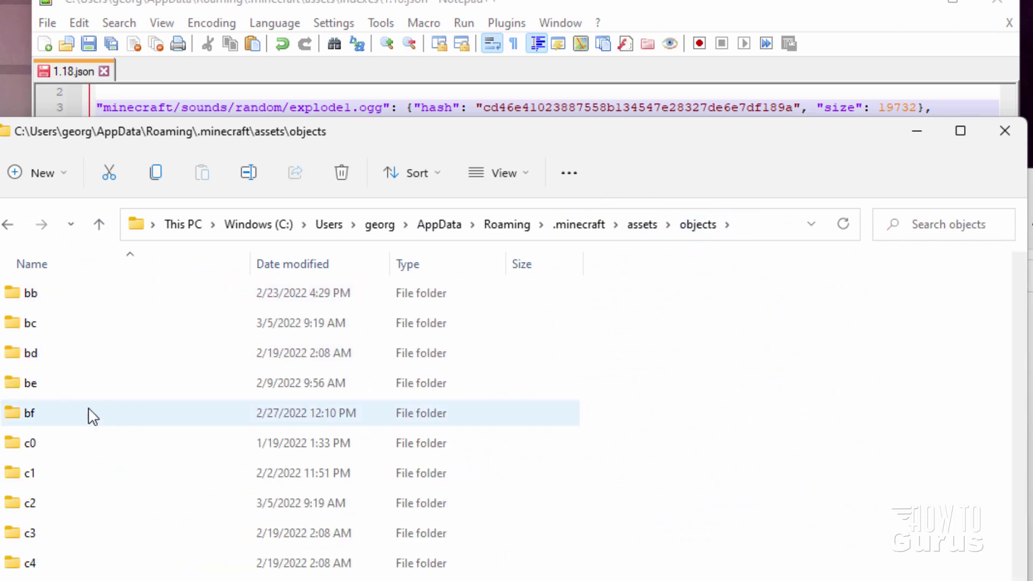
{"action": "scroll", "coordinate": [72, 406], "scroll_direction": "up", "scroll_amount": 5}
{"action": "scroll", "coordinate": [71, 406], "scroll_direction": "up", "scroll_amount": 3}
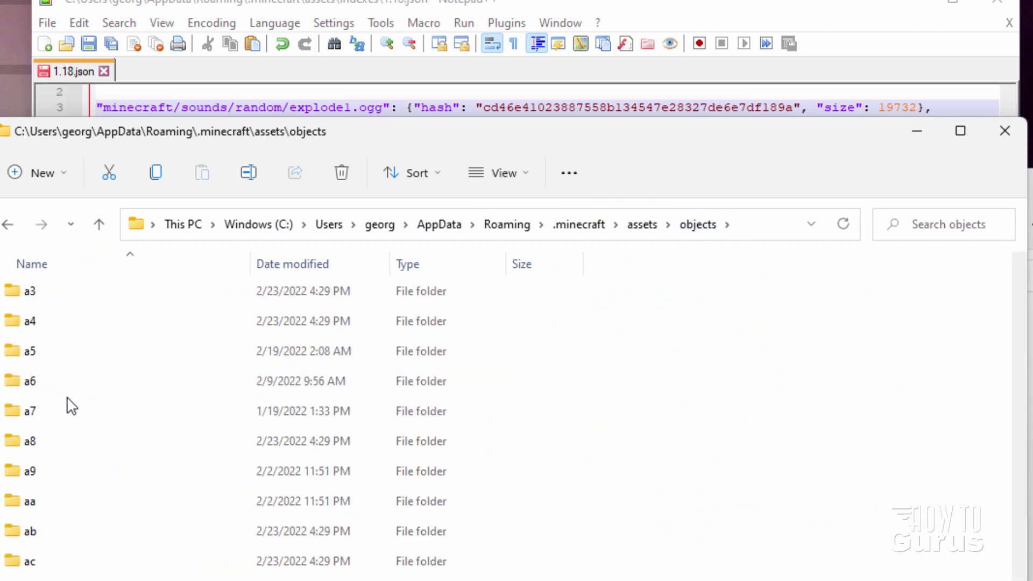
{"action": "scroll", "coordinate": [71, 406], "scroll_direction": "up", "scroll_amount": 3}
{"action": "scroll", "coordinate": [69, 404], "scroll_direction": "down", "scroll_amount": 1}
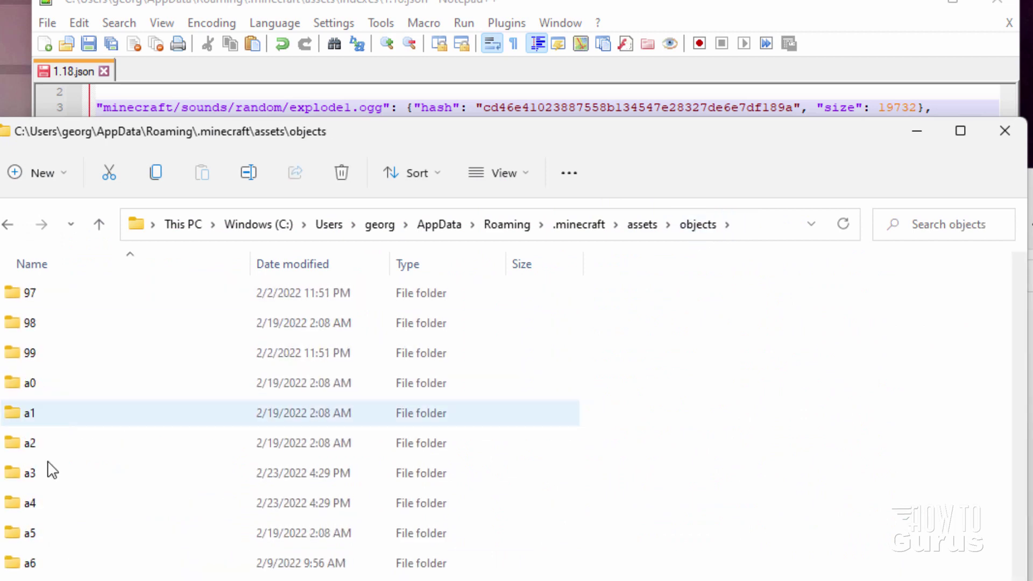
{"action": "double_click", "coordinate": [18, 414]}
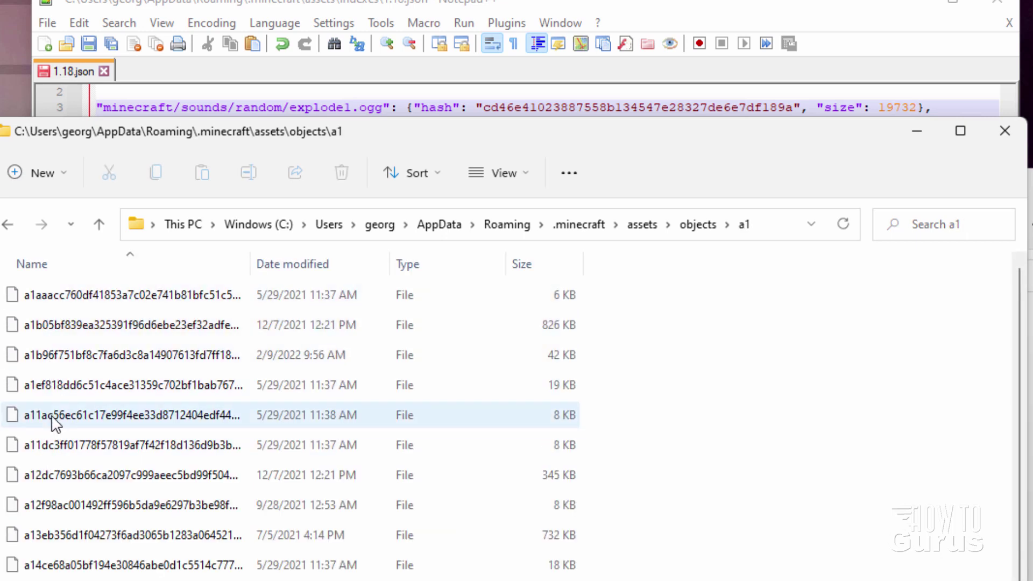
Copy the file a116e396d95a0ee245000dd4cdcc333d38ea9e3b, matching the explode2.ogg hash, from the a1 folder into C:\Packs.
{"action": "left_click_drag", "start_coordinate": [571, 134], "coordinate": [569, 151]}
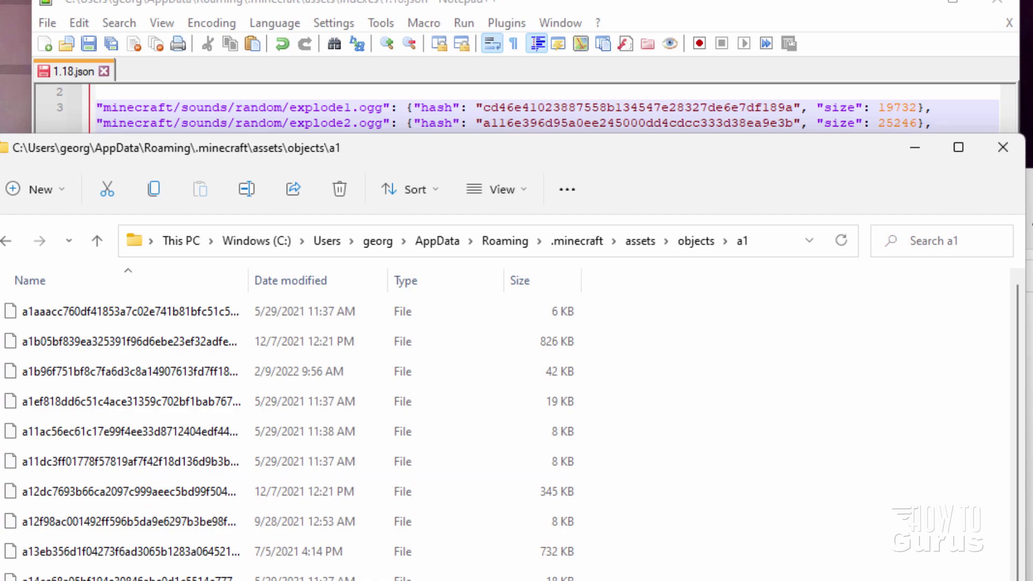
{"action": "left_click_drag", "start_coordinate": [253, 424], "coordinate": [818, 356]}
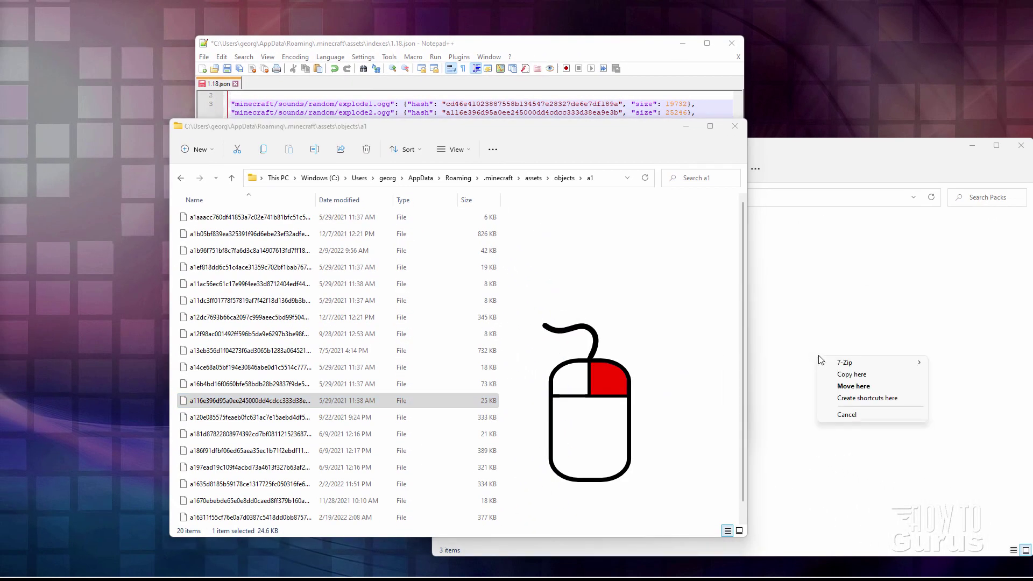
{"action": "left_click", "coordinate": [875, 375]}
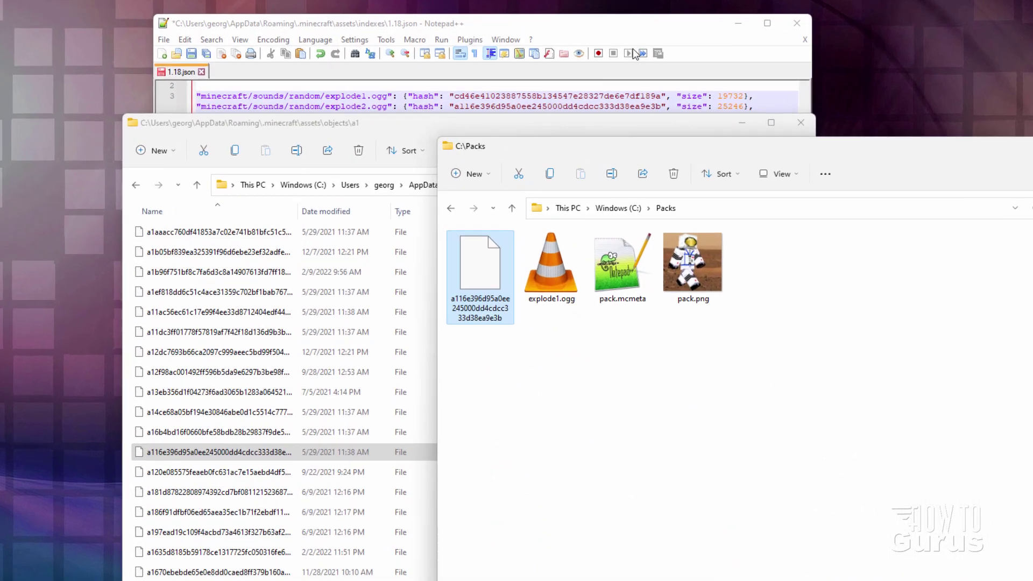
Switch to Notepad++ and copy the file name explode2.ogg from its entry in 1.18.json.
{"action": "left_click", "coordinate": [595, 58]}
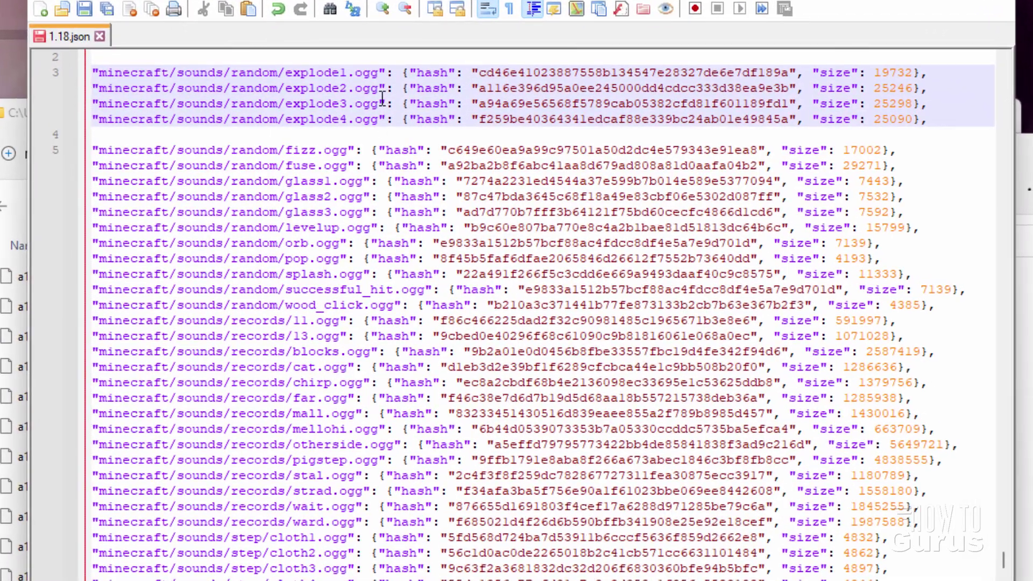
{"action": "left_click_drag", "start_coordinate": [382, 96], "coordinate": [285, 89]}
{"action": "right_click", "coordinate": [299, 89]}
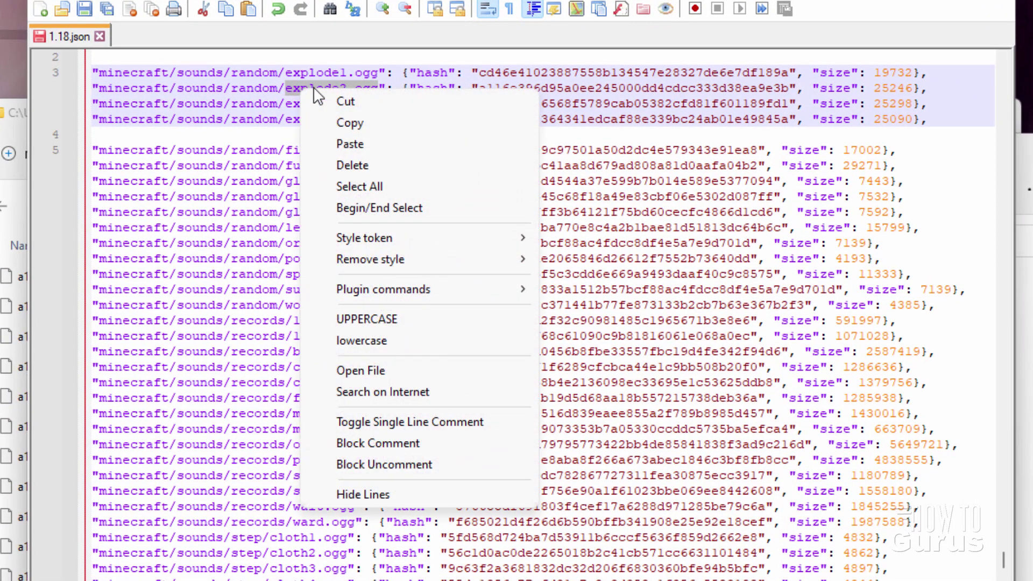
{"action": "left_click", "coordinate": [375, 119]}
Switch to the C:\Packs folder in File Explorer and rename the file a116e396d95a0ee245000dd4cdcc333d38ea9e3b to explode2.ogg.
{"action": "key", "text": "alt+Tab"}
{"action": "left_click", "coordinate": [511, 399]}
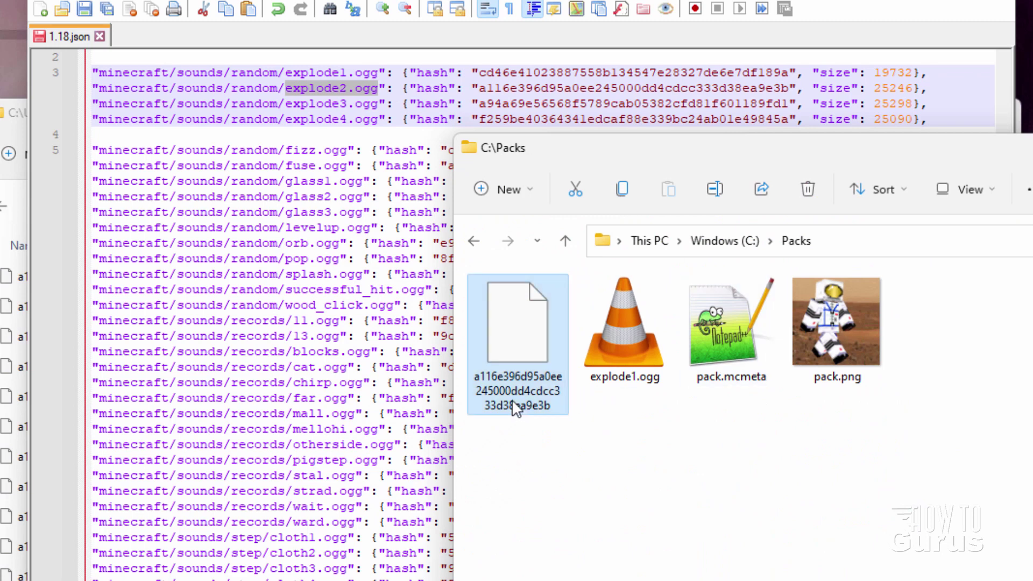
{"action": "left_click", "coordinate": [522, 395]}
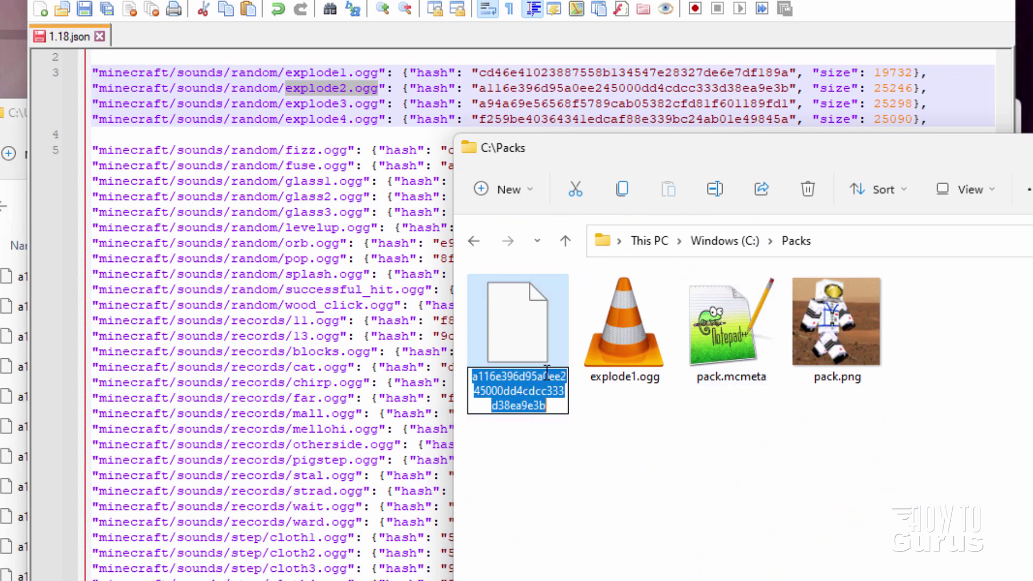
{"action": "right_click", "coordinate": [519, 387]}
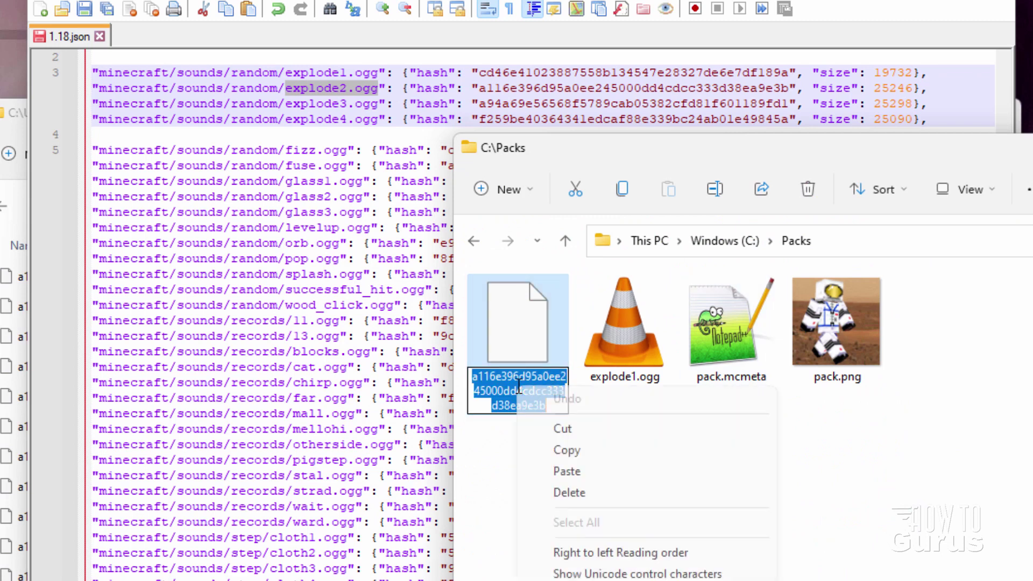
{"action": "left_click", "coordinate": [567, 471]}
{"action": "left_click", "coordinate": [525, 430]}
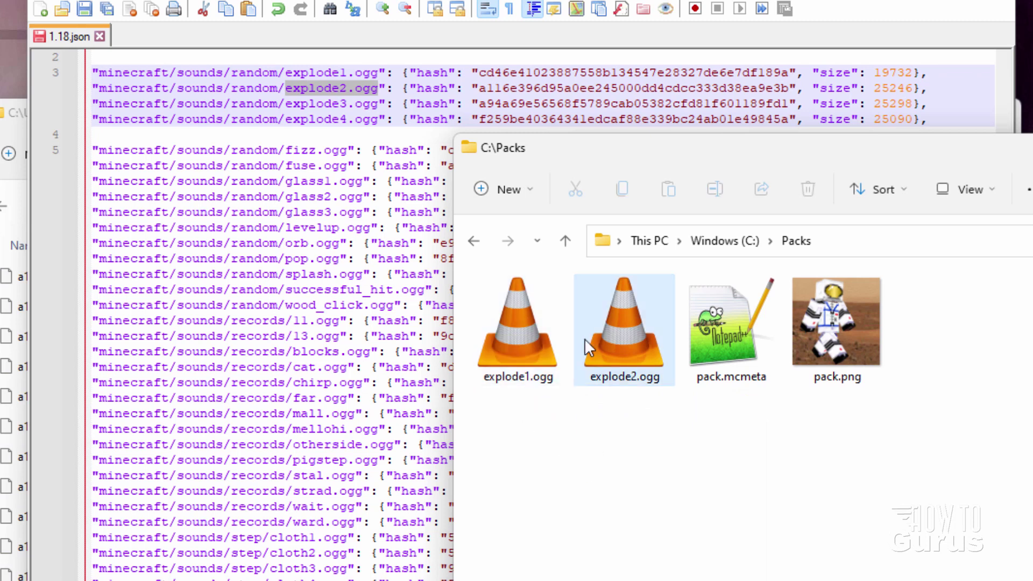
Play explode1.ogg and explode2.ogg from C:\Packs one after the other in VLC media player to listen to both sounds.
{"action": "double_click", "coordinate": [484, 370]}
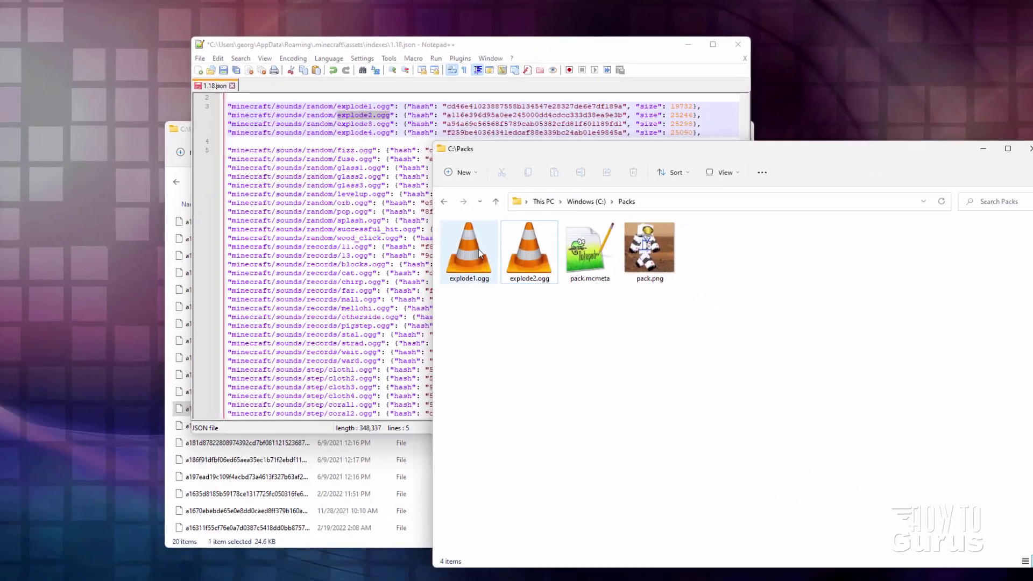
{"action": "left_click", "coordinate": [466, 254]}
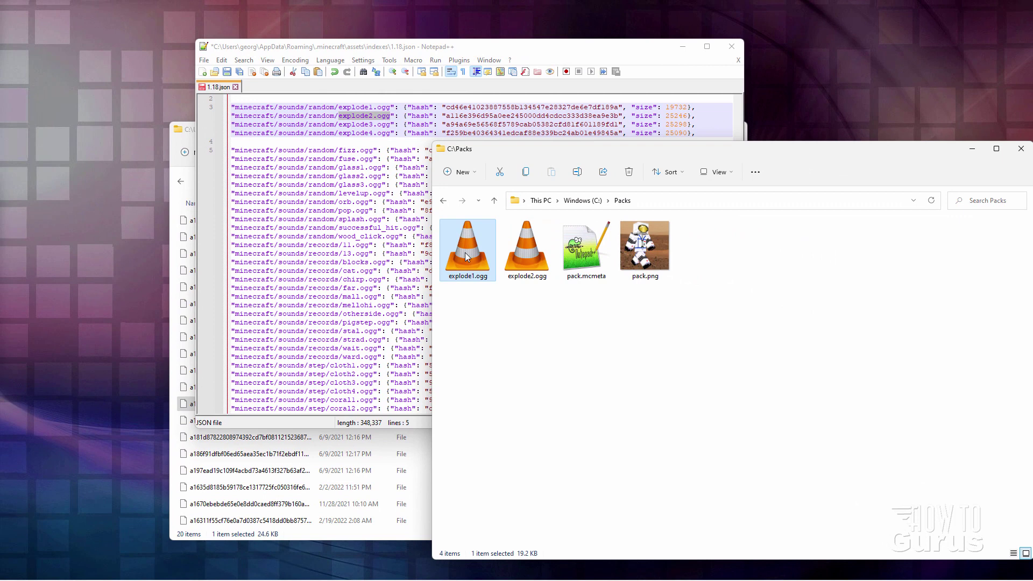
{"action": "double_click", "coordinate": [466, 256]}
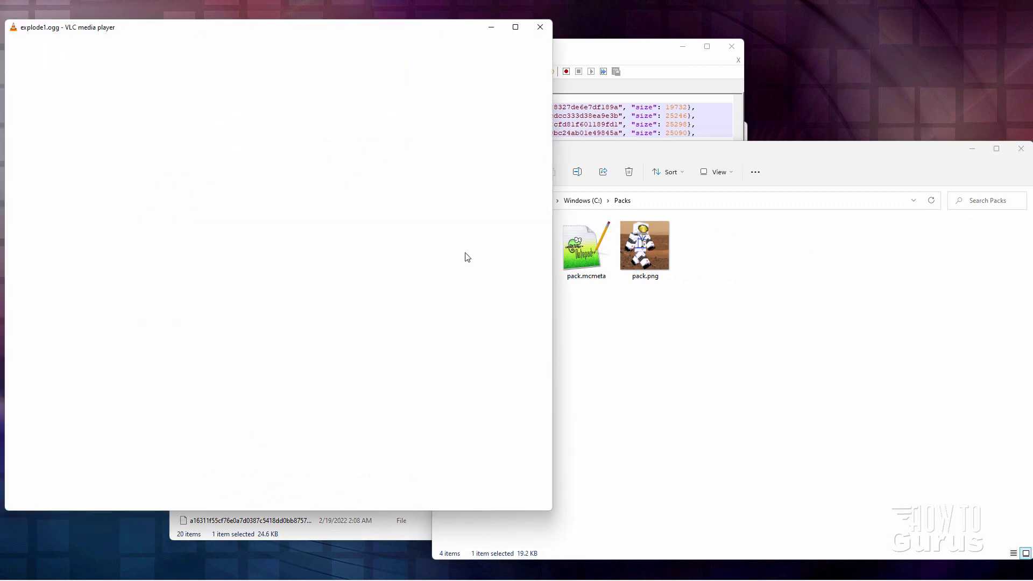
{"action": "left_click_drag", "start_coordinate": [385, 30], "coordinate": [439, 33]}
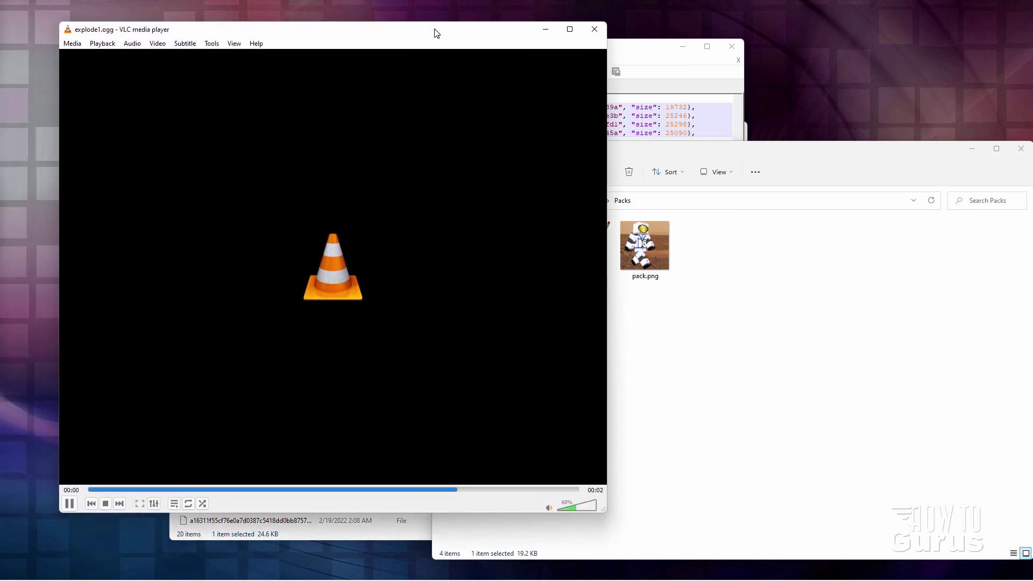
{"action": "left_click", "coordinate": [69, 503]}
{"action": "left_click", "coordinate": [594, 28]}
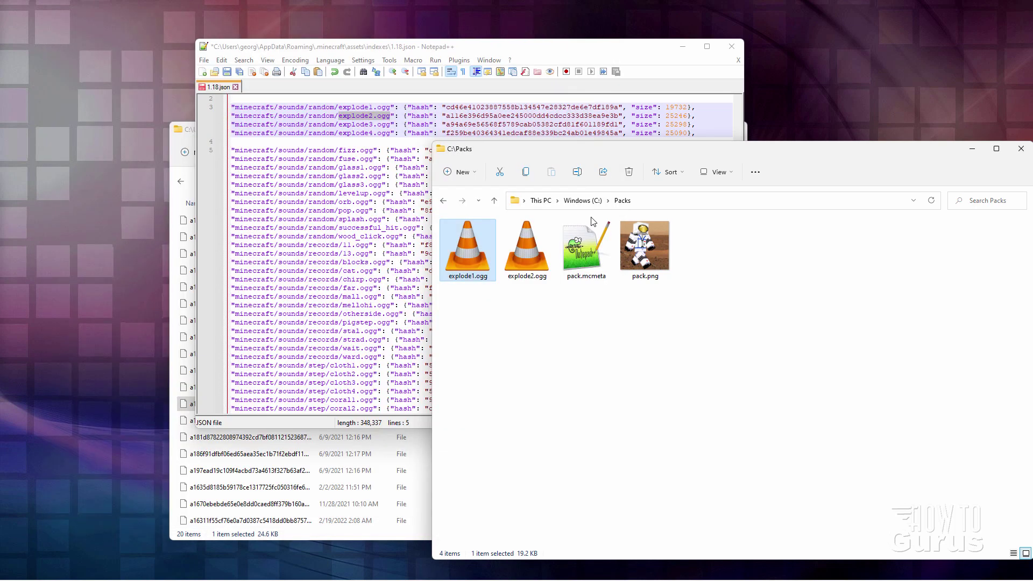
{"action": "left_click", "coordinate": [534, 247]}
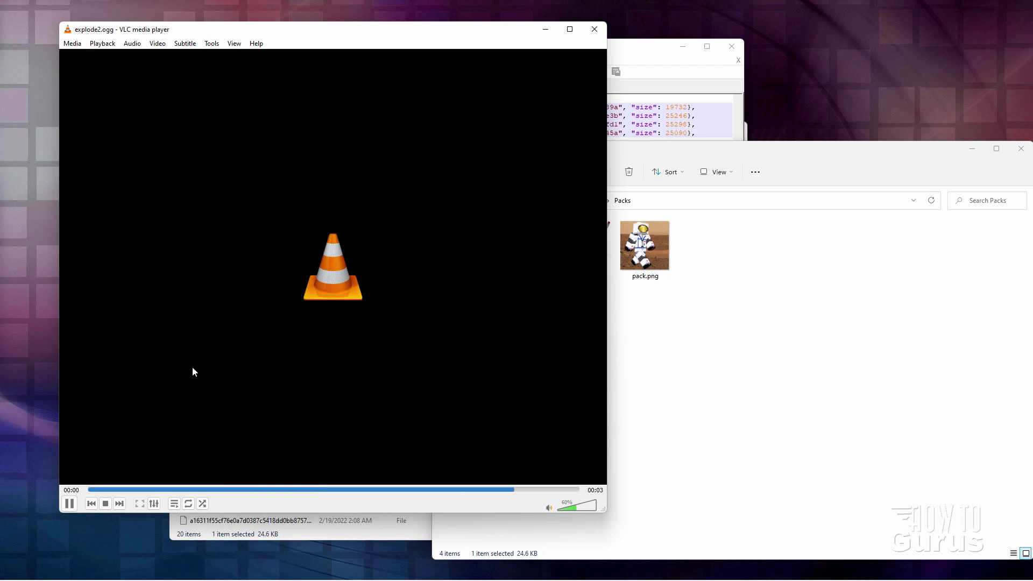
{"action": "left_click", "coordinate": [69, 503]}
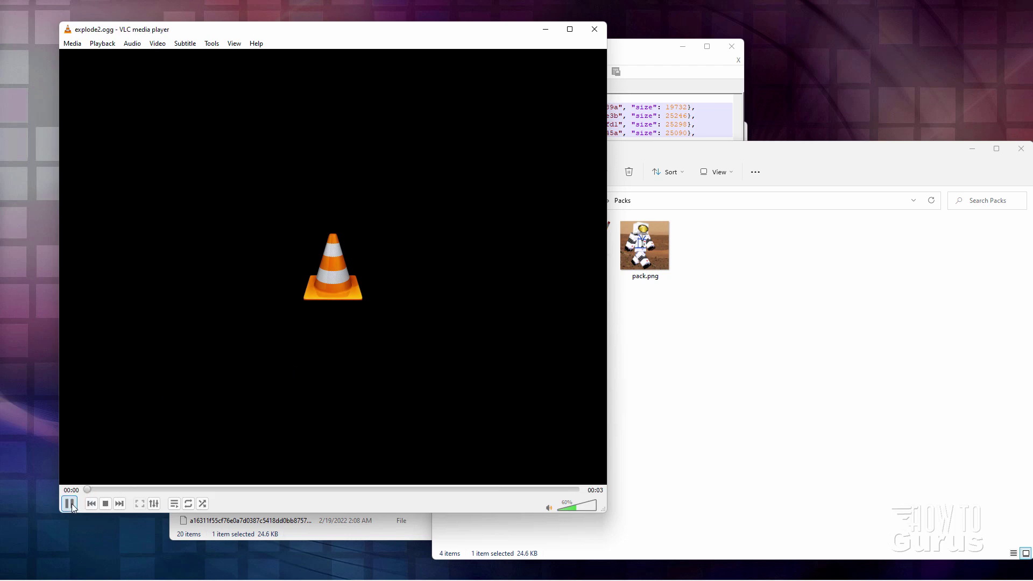